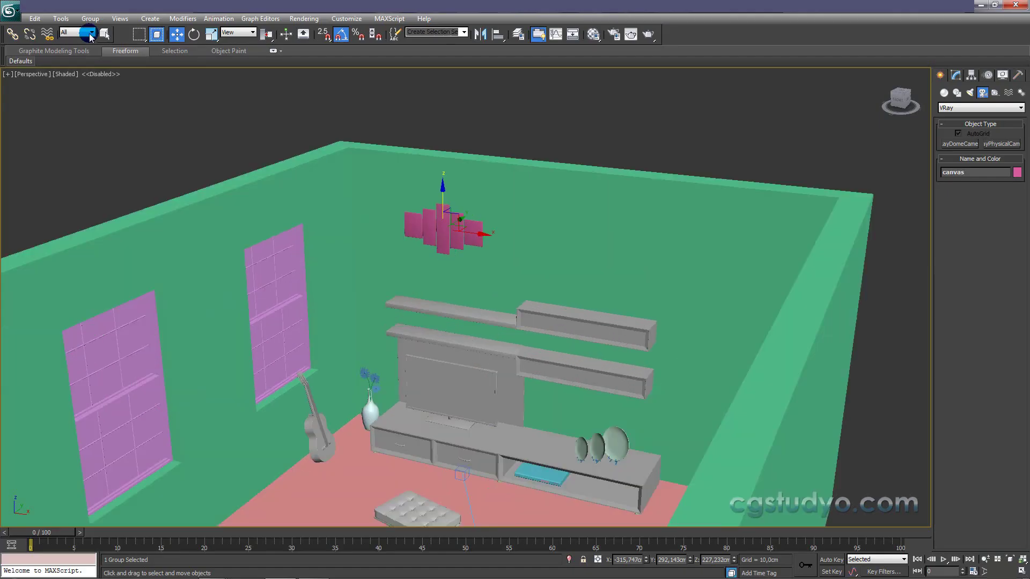
# Merge all objects from dvdler.max into the scene, skipping the duplicate name.
pyautogui.click(9, 10)
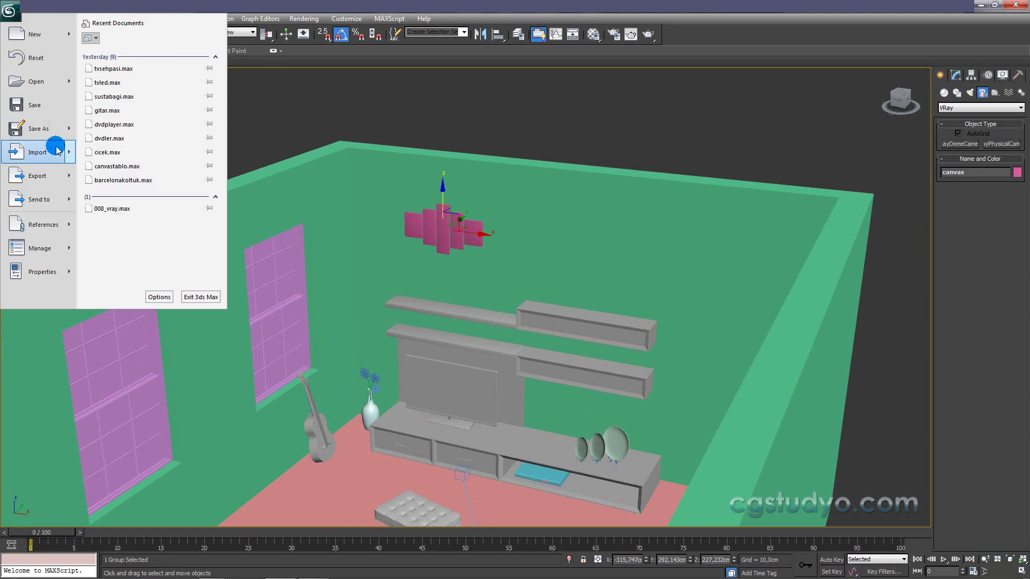
pyautogui.moveTo(38, 153)
pyautogui.click(114, 90)
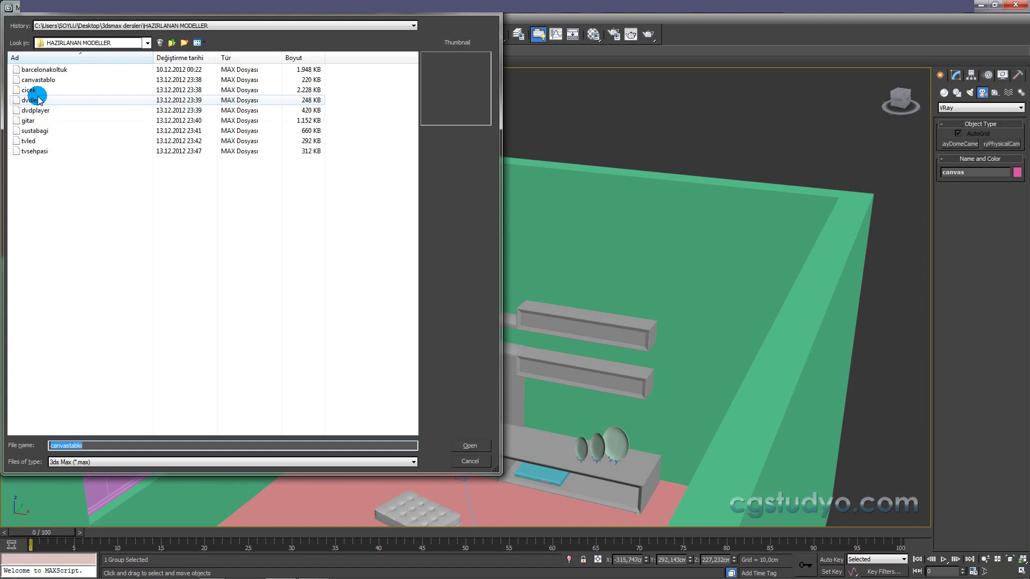
pyautogui.click(39, 100)
pyautogui.click(468, 445)
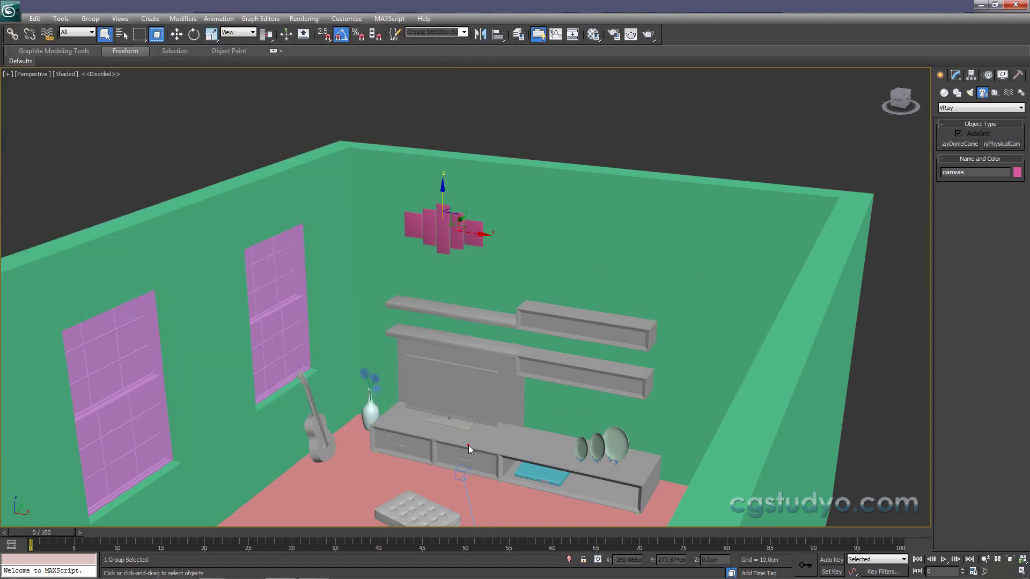
pyautogui.click(434, 366)
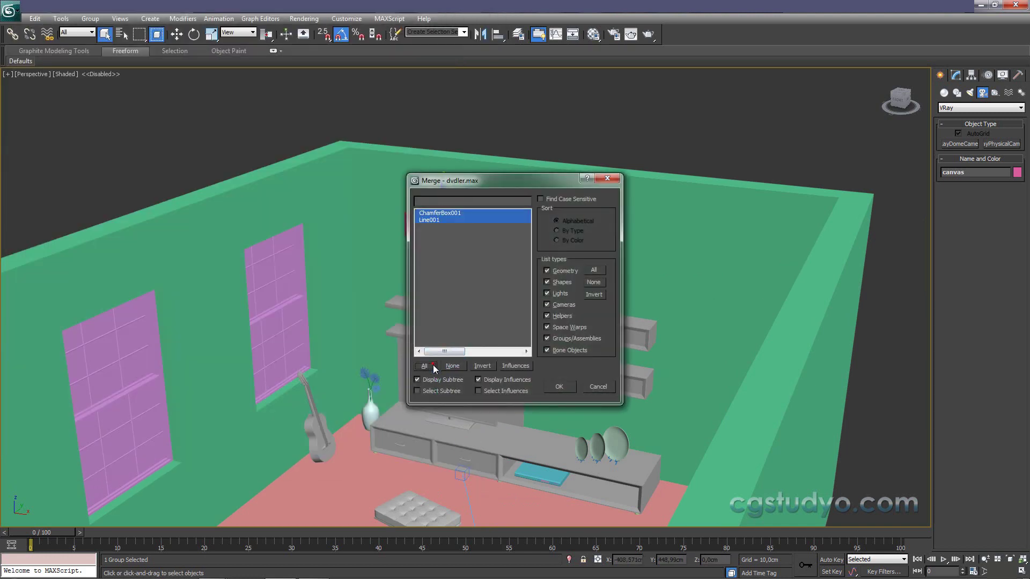
pyautogui.click(559, 386)
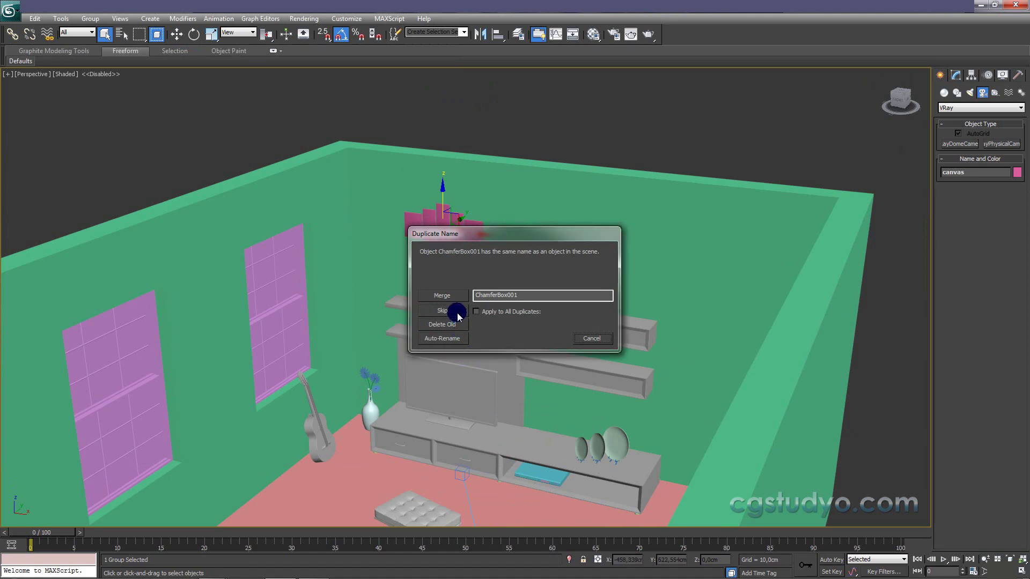
pyautogui.click(460, 344)
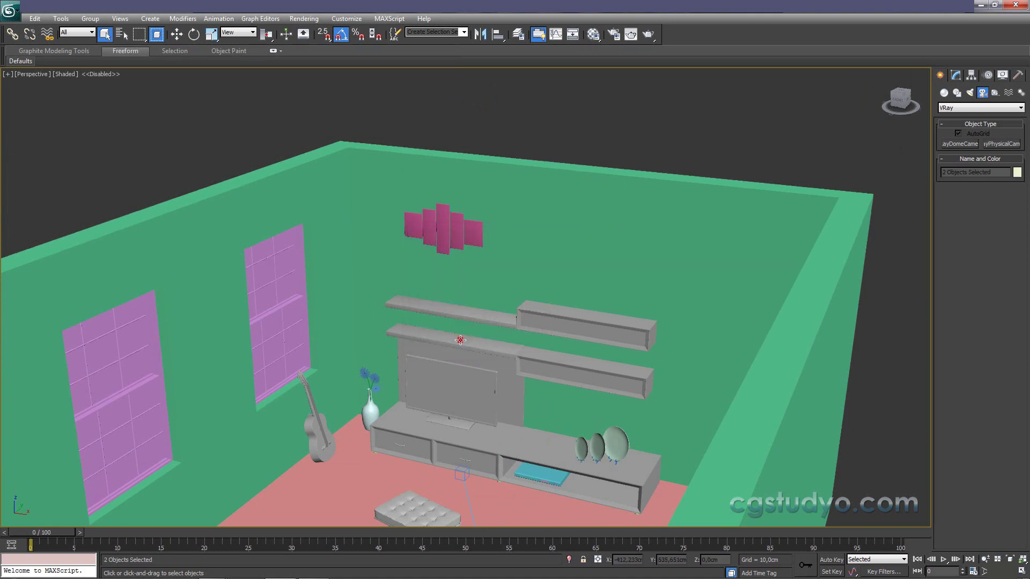
# Move the merged DVD case outside the room and frame it in the Top view.
pyautogui.scroll(-5, 483, 284)
pyautogui.moveTo(482, 287)
pyautogui.keyDown('alt'); pyautogui.mouseDown(button='middle')
pyautogui.moveTo(506, 375)
pyautogui.moveTo(498, 385)
pyautogui.moveTo(467, 302)
pyautogui.mouseUp(button='middle'); pyautogui.keyUp('alt')
pyautogui.press('w')
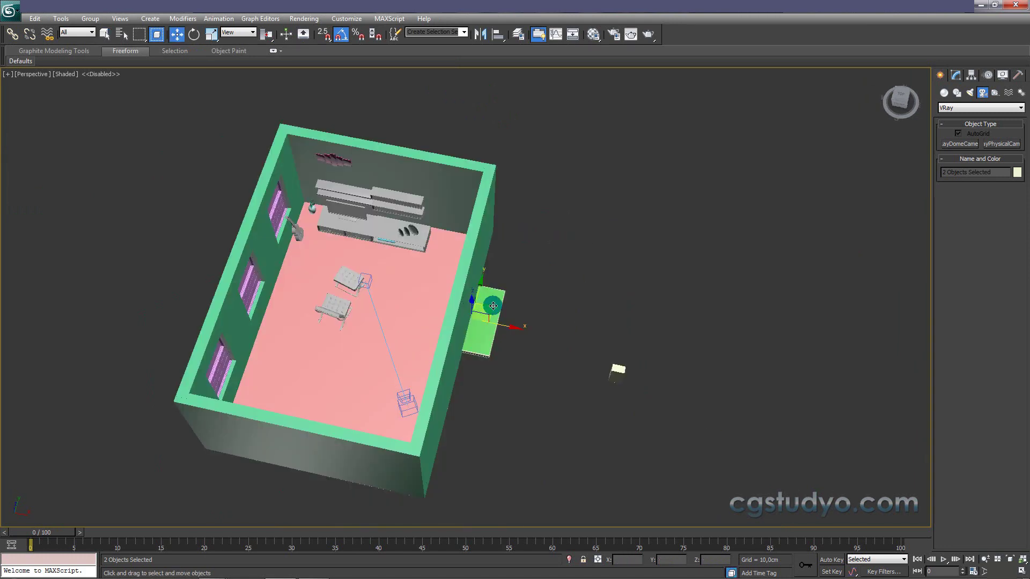
pyautogui.moveTo(490, 303); pyautogui.dragTo(663, 224)
pyautogui.press('t')
pyautogui.press('z')
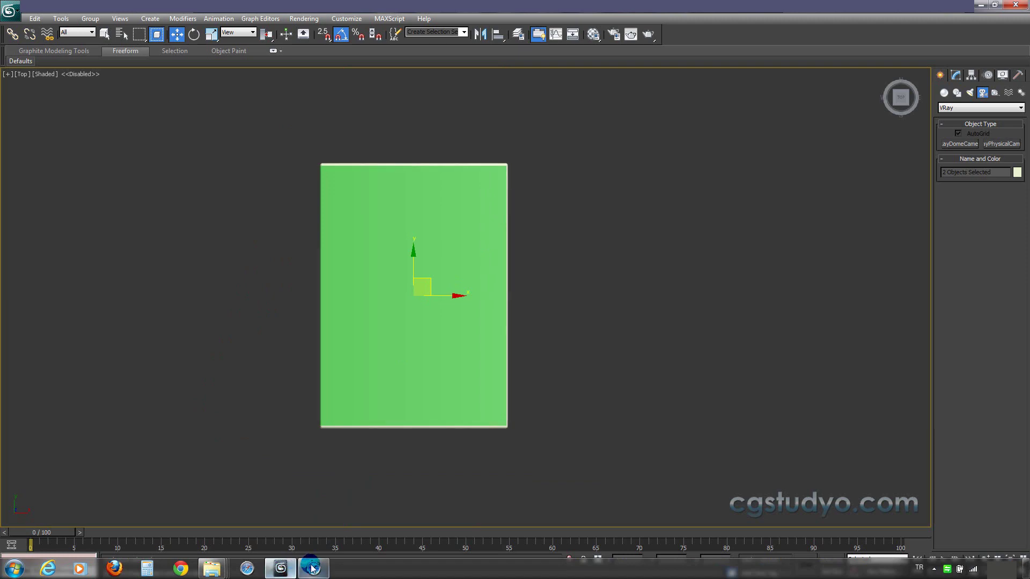
# Search Google Images for 'dvd box dimension cm' and open the wizbit 273 × 183 mm insert template.
pyautogui.click(313, 570)
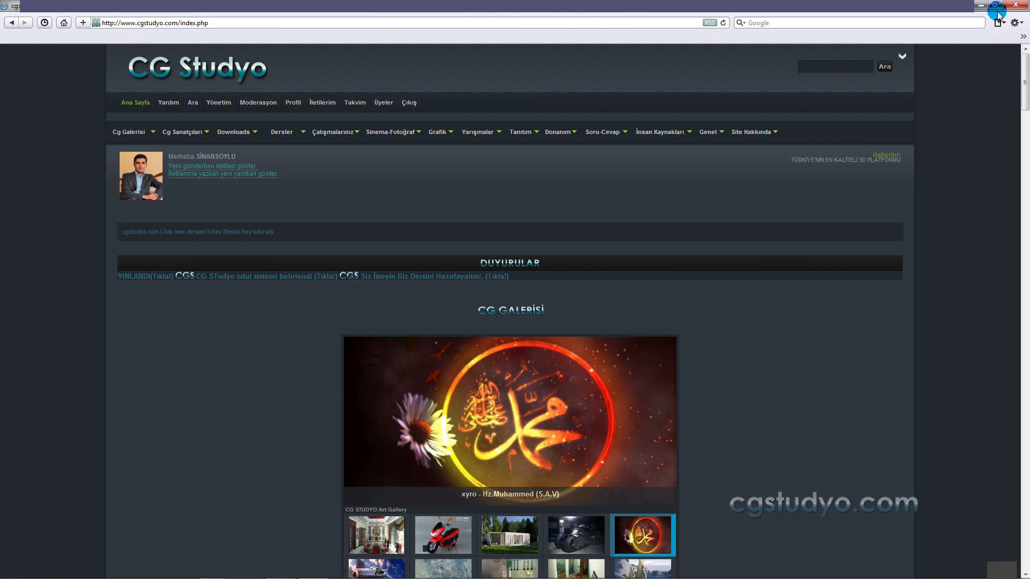
pyautogui.click(1014, 5)
pyautogui.click(246, 570)
pyautogui.click(464, 212)
pyautogui.write('dvd box')
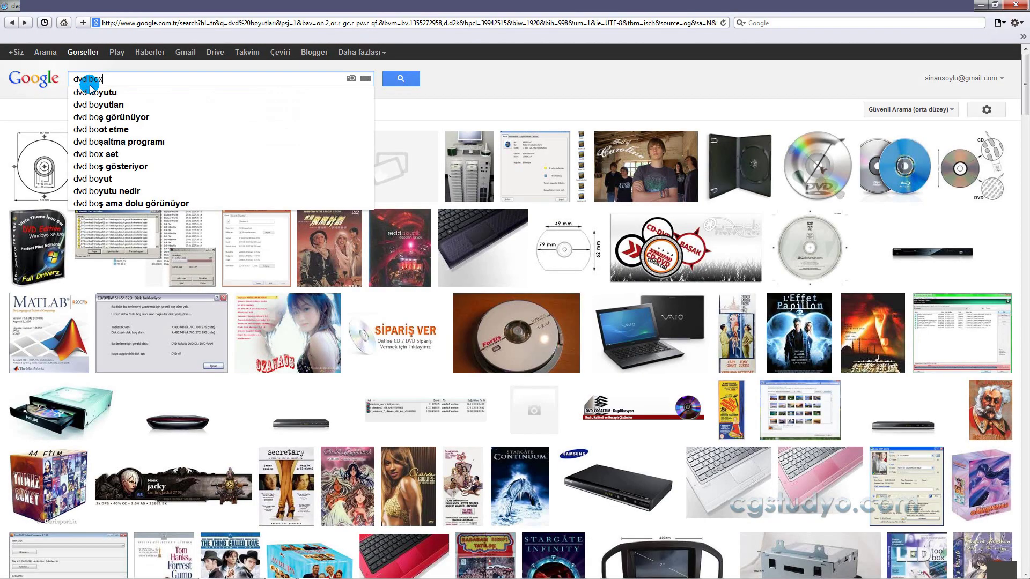
pyautogui.write(' dimension cm')
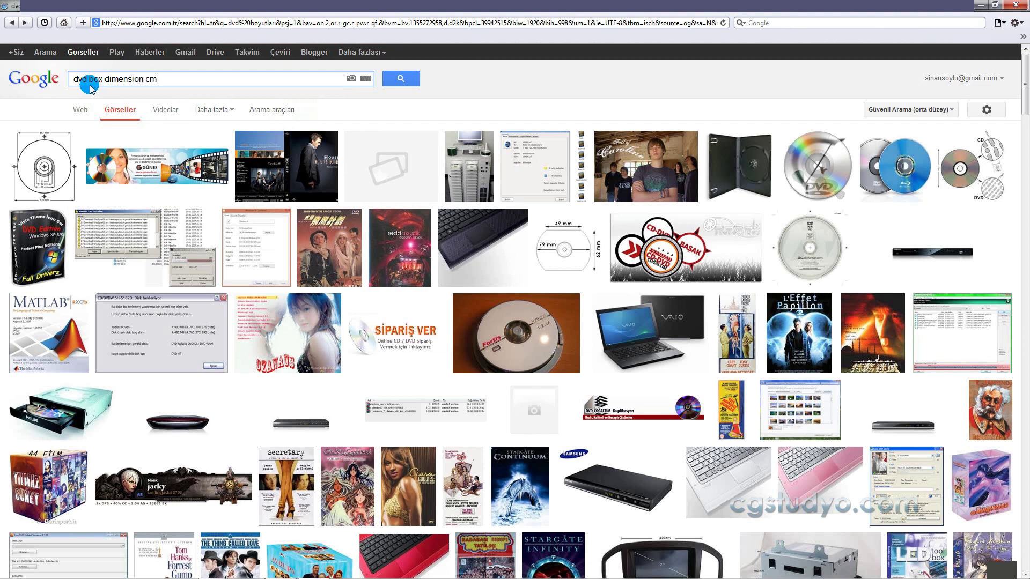
pyautogui.press('Return')
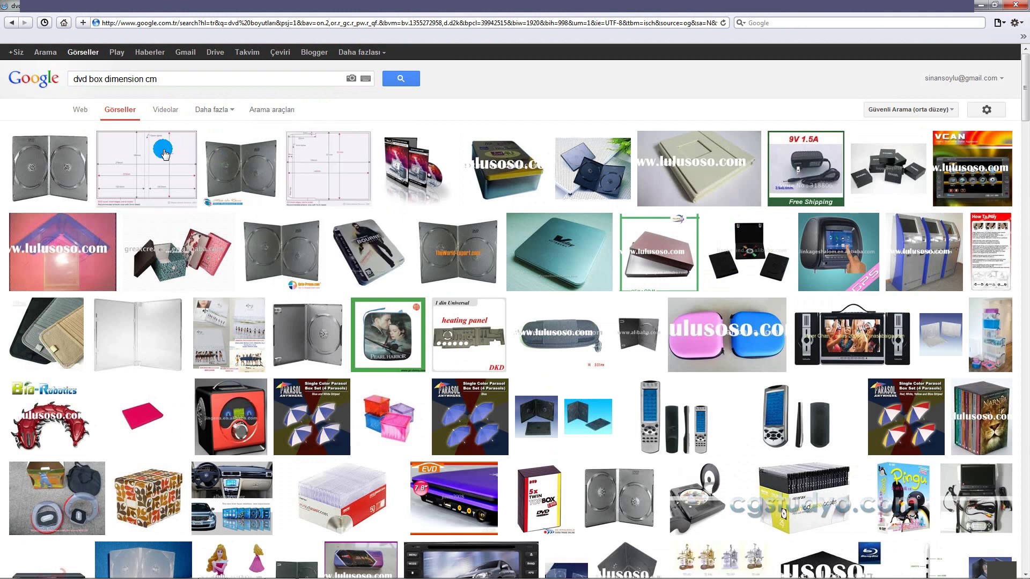
pyautogui.click(163, 152)
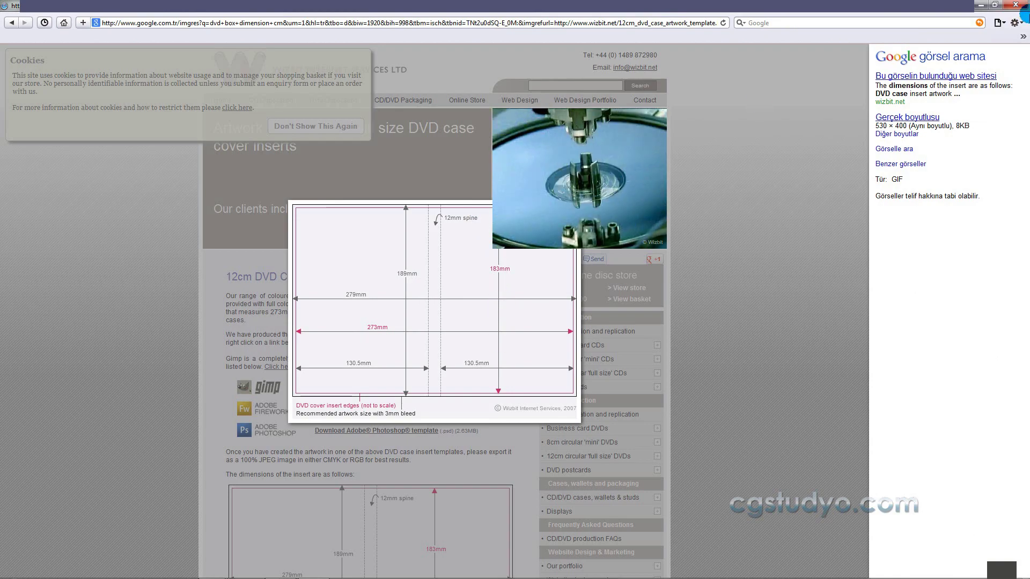
pyautogui.click(1016, 6)
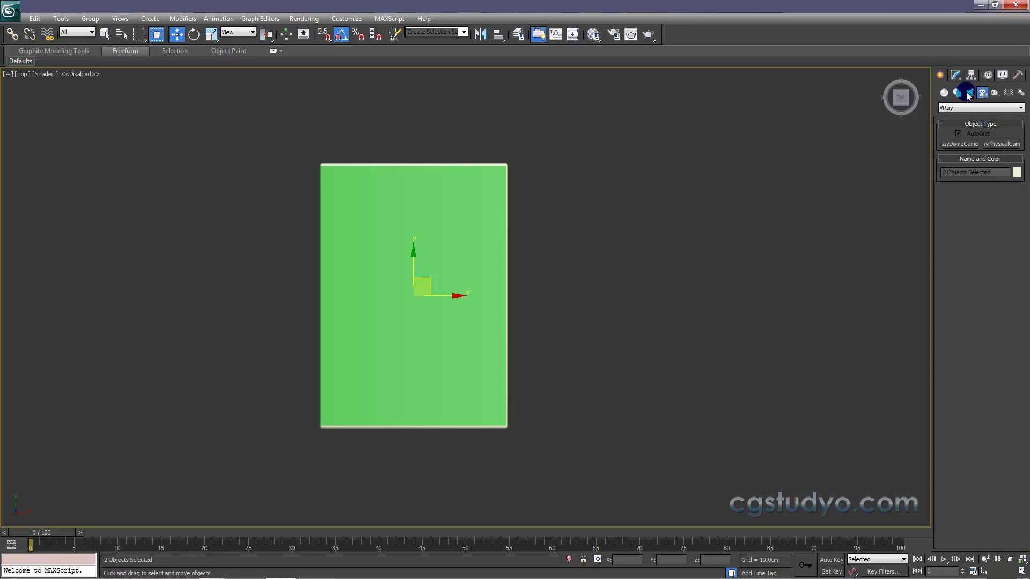
# Create a box beside the DVD case with length 18.3 cm and width about 26.2 cm.
pyautogui.click(951, 78)
pyautogui.click(945, 93)
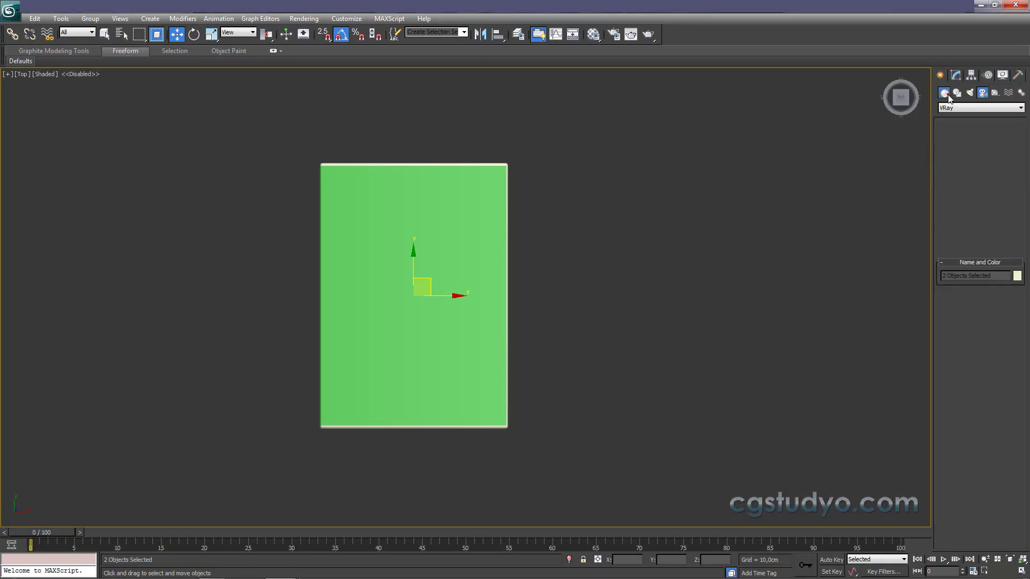
pyautogui.click(958, 143)
pyautogui.moveTo(582, 157)
pyautogui.mouseDown()
pyautogui.moveTo(633, 361)
pyautogui.moveTo(627, 417)
pyautogui.mouseUp()
pyautogui.click(628, 418)
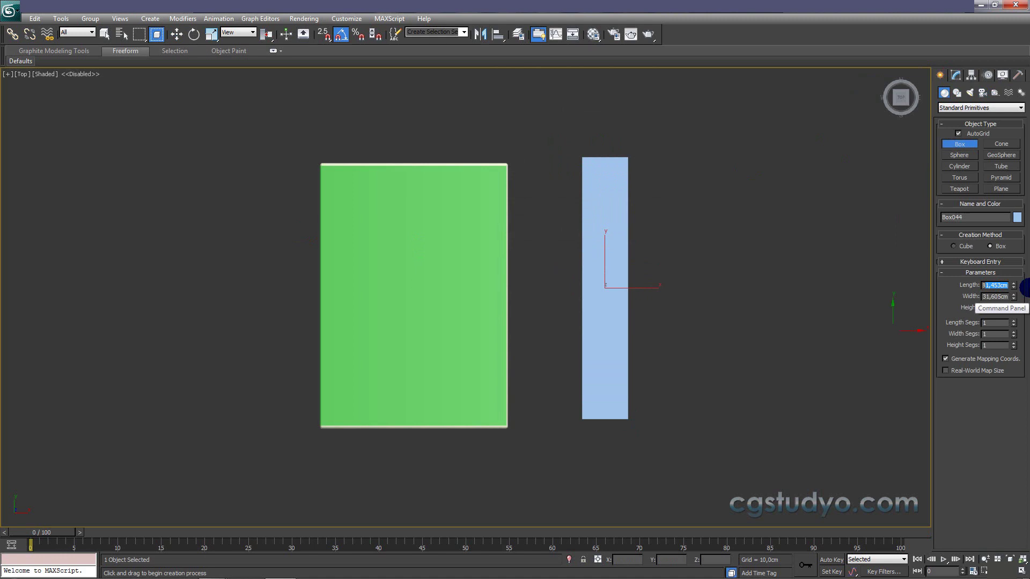
pyautogui.write('18,3')
pyautogui.press('Return')
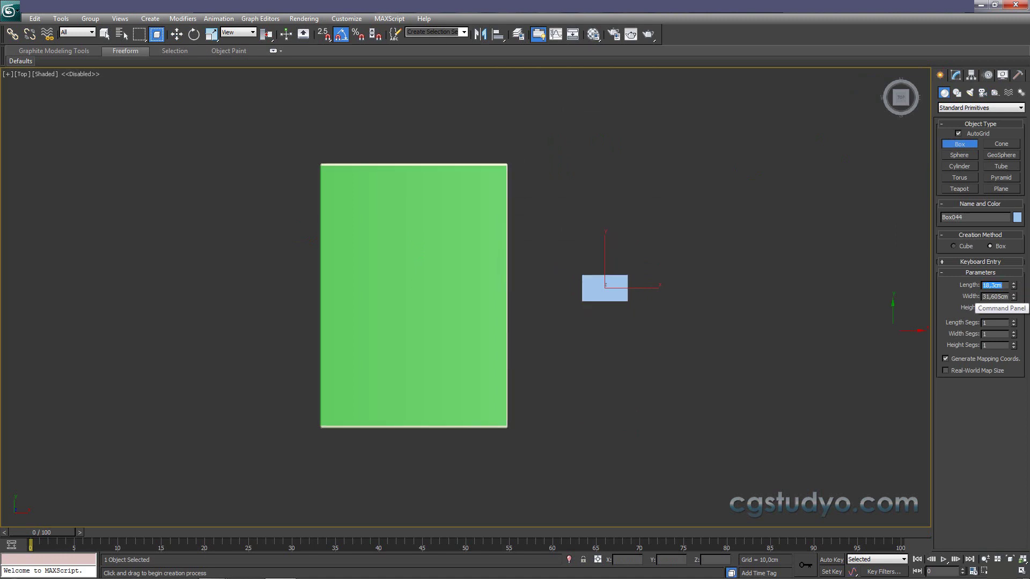
pyautogui.moveTo(1013, 300); pyautogui.dragTo(1013, 310)
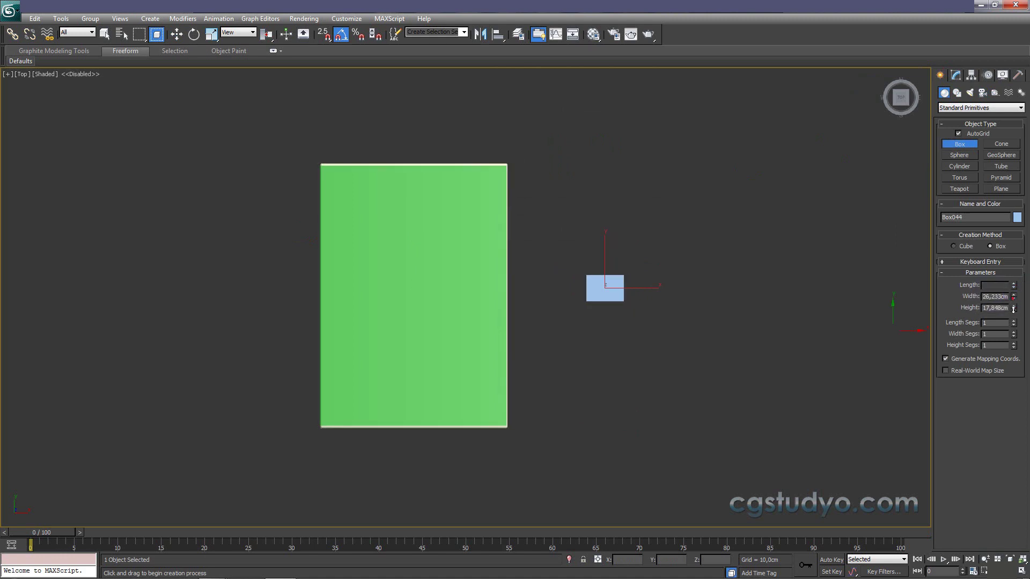
# Select both parts of the green DVD case.
pyautogui.moveTo(646, 361); pyautogui.dragTo(649, 384, button='middle')
pyautogui.press('w')
pyautogui.click(466, 313)
pyautogui.moveTo(432, 305); pyautogui.dragTo(504, 306)
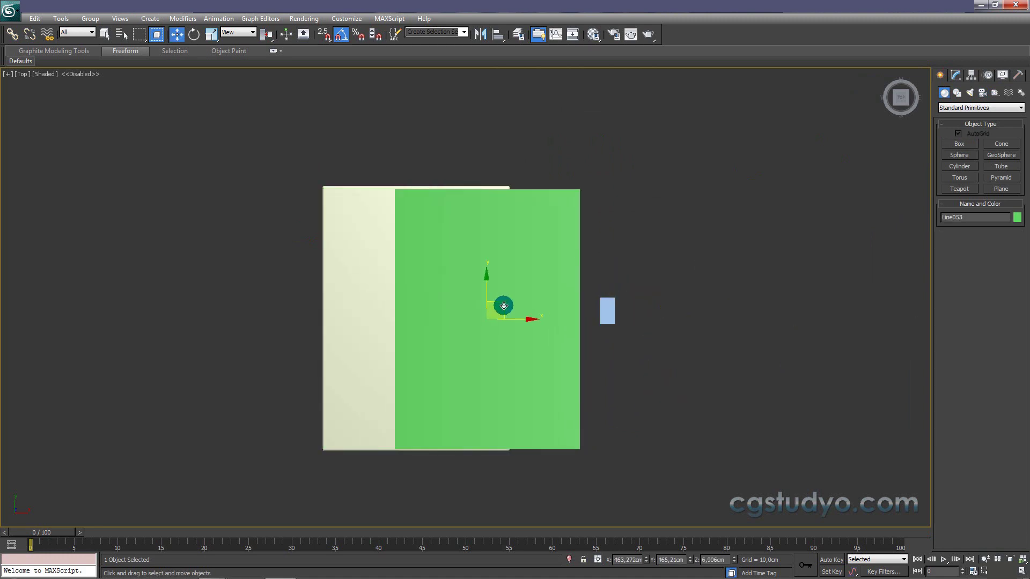
pyautogui.hotkey('ctrl', 'z')
pyautogui.moveTo(345, 406); pyautogui.dragTo(209, 471)
pyautogui.click(103, 14)
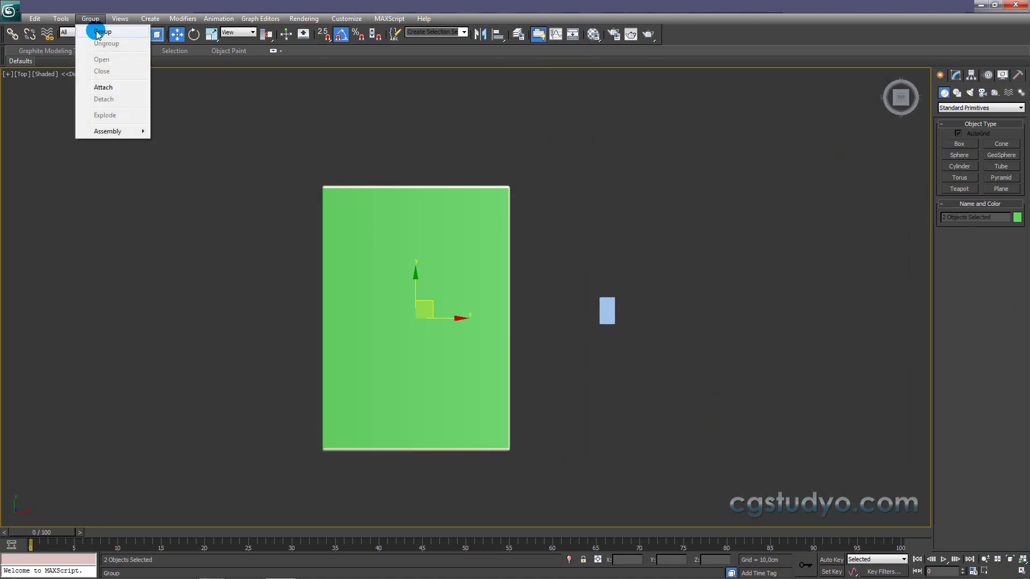
# Group the DVD case parts as dvdkapak1 and shrink it uniformly.
pyautogui.click(92, 28)
pyautogui.write('dvdkapak1')
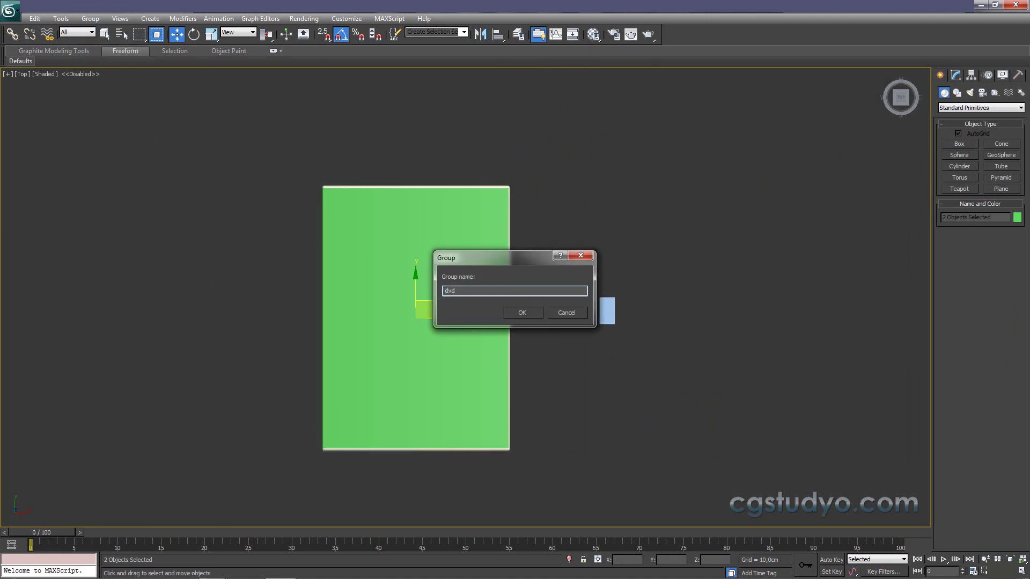
pyautogui.click(520, 313)
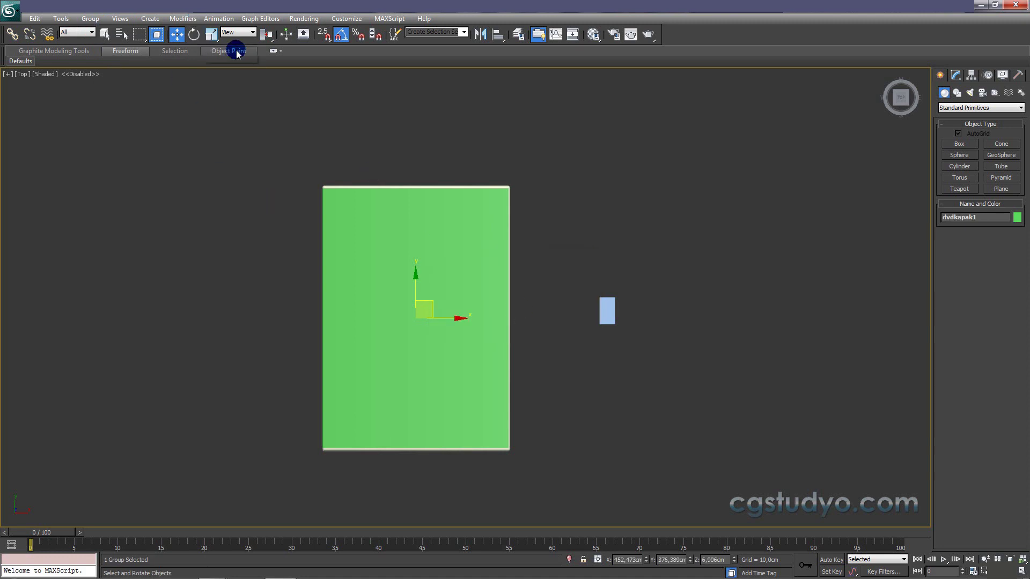
pyautogui.click(211, 34)
pyautogui.moveTo(412, 319); pyautogui.dragTo(421, 361)
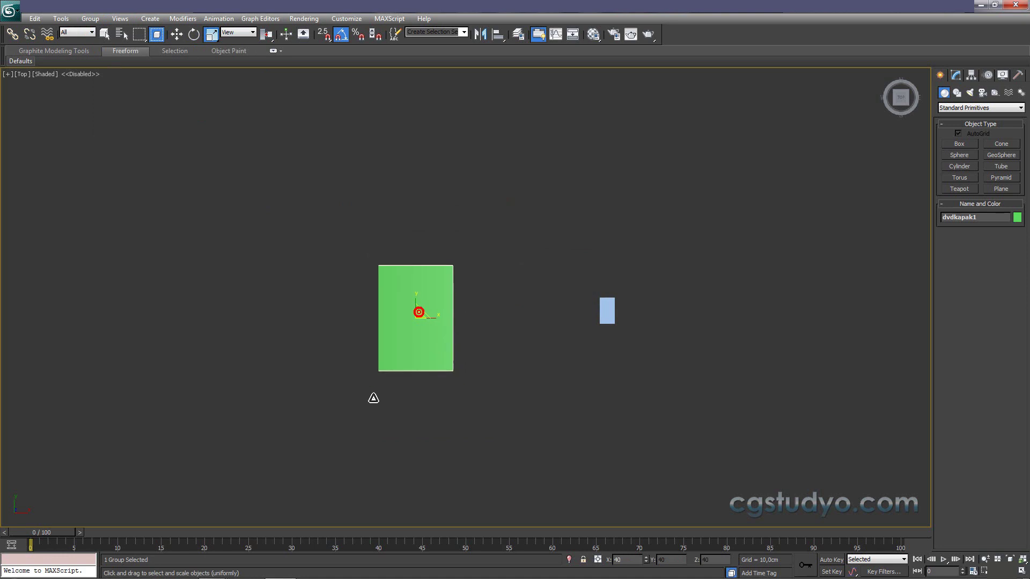
# Move the dvdkapak1 group over toward the blue reference box.
pyautogui.press('w')
pyautogui.moveTo(418, 304); pyautogui.dragTo(563, 298)
pyautogui.moveTo(563, 298)
pyautogui.mouseDown(button='middle')
pyautogui.moveTo(520, 276)
pyautogui.moveTo(338, 303)
pyautogui.mouseUp(button='middle')
pyautogui.scroll(5, 520, 276)
pyautogui.scroll(4, 338, 303)
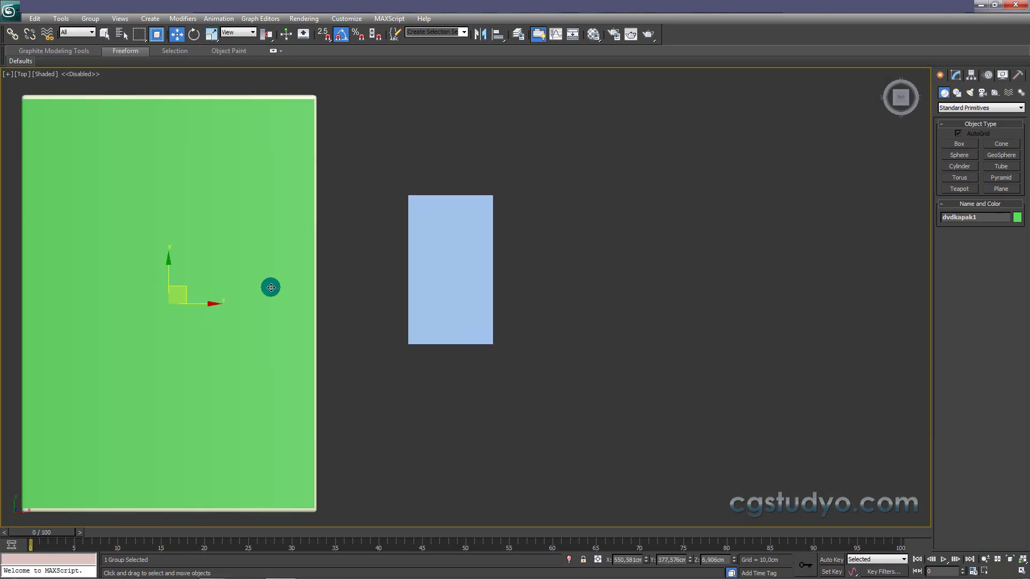
pyautogui.moveTo(192, 286)
pyautogui.mouseDown()
pyautogui.moveTo(273, 272)
pyautogui.moveTo(229, 372)
pyautogui.mouseUp()
# Rescale the group to match the blue box's height and set it flush beside it.
pyautogui.click(211, 34)
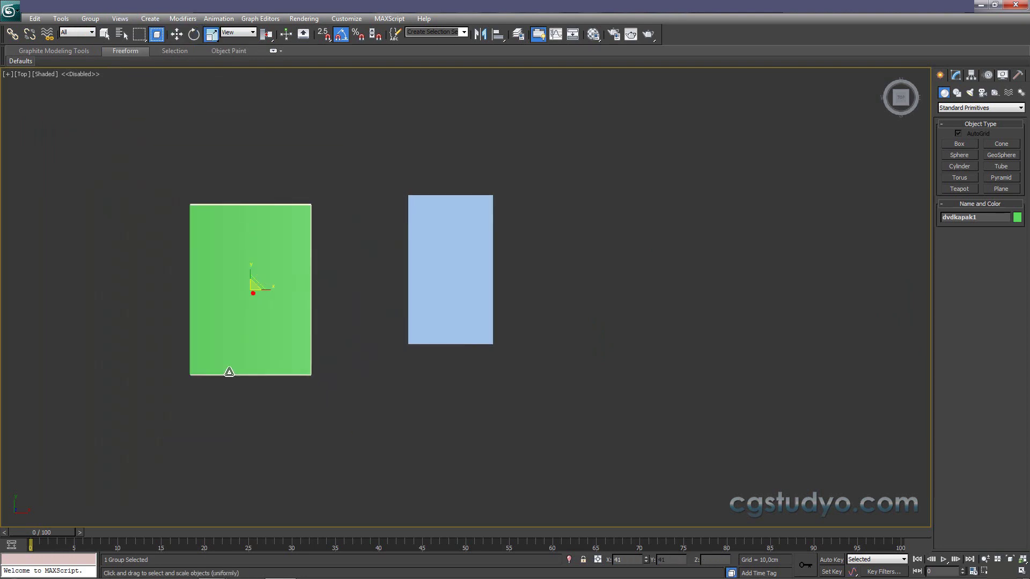
pyautogui.press('w')
pyautogui.moveTo(261, 271); pyautogui.dragTo(353, 250)
pyautogui.scroll(2, 315, 304)
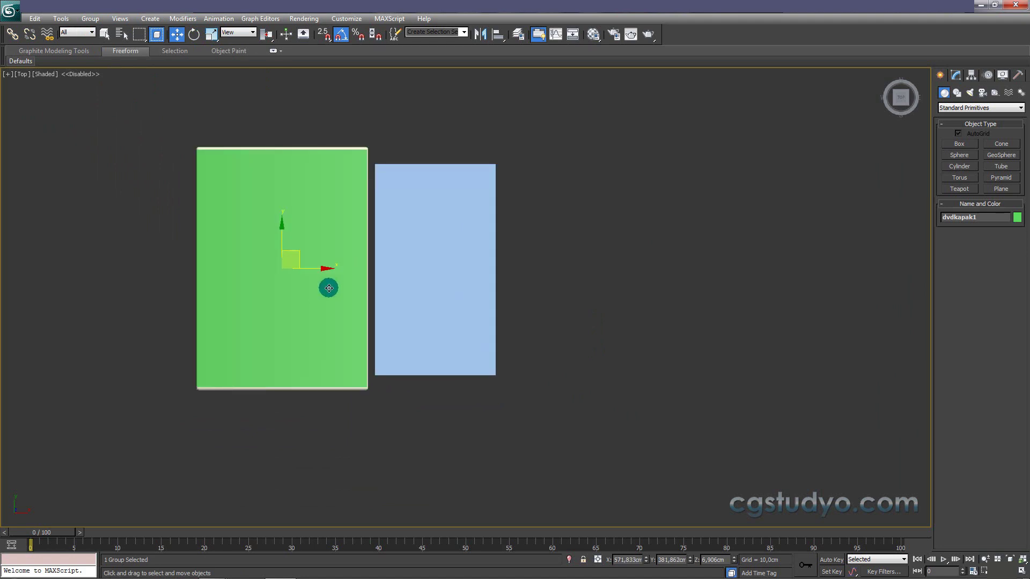
pyautogui.moveTo(239, 105); pyautogui.dragTo(271, 144, button='middle')
pyautogui.click(212, 33)
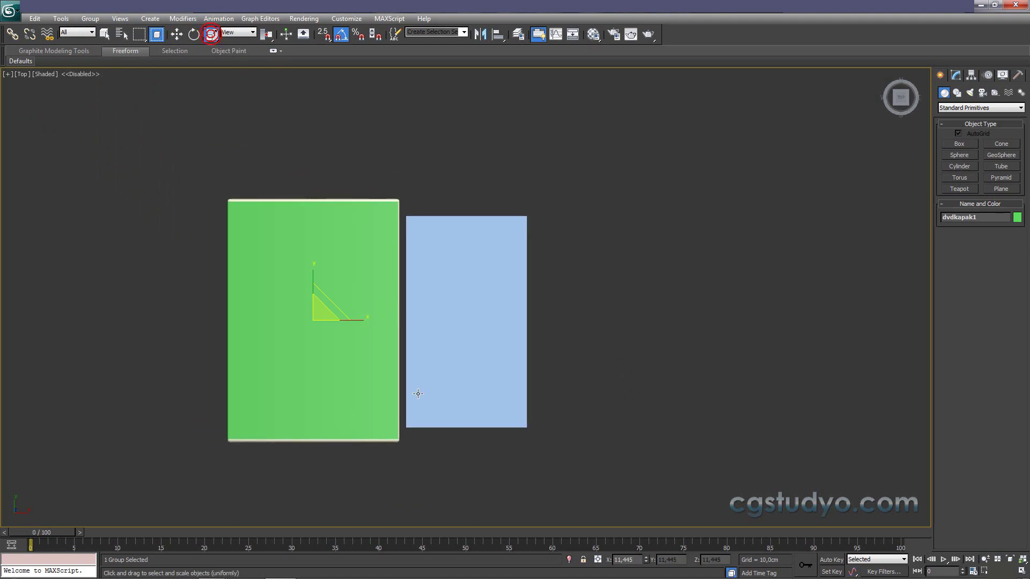
pyautogui.moveTo(316, 321); pyautogui.dragTo(343, 309)
pyautogui.press('w')
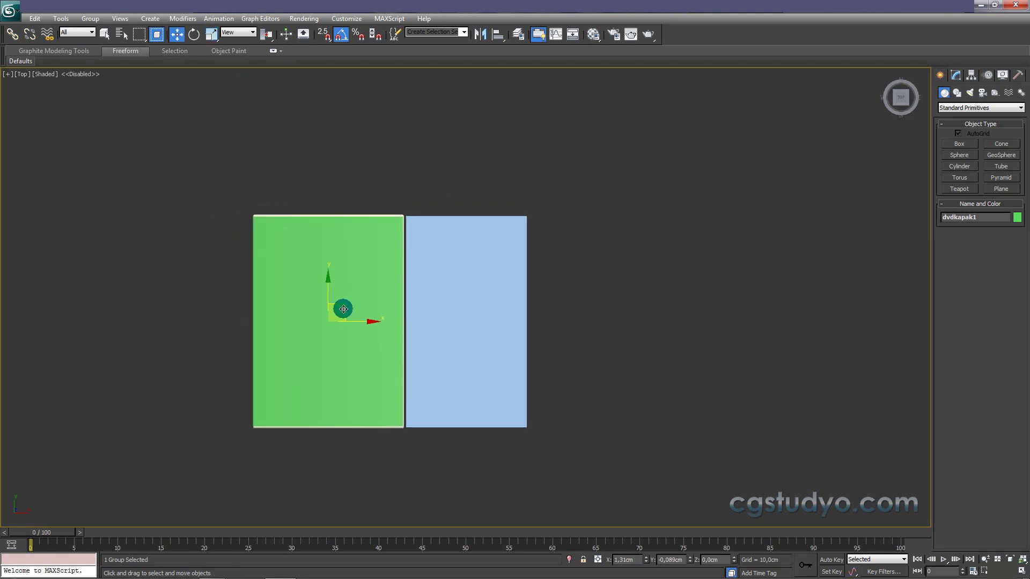
pyautogui.scroll(-2, 472, 255)
# Delete the blue reference box and select the dvdkapak1 group.
pyautogui.click(477, 266)
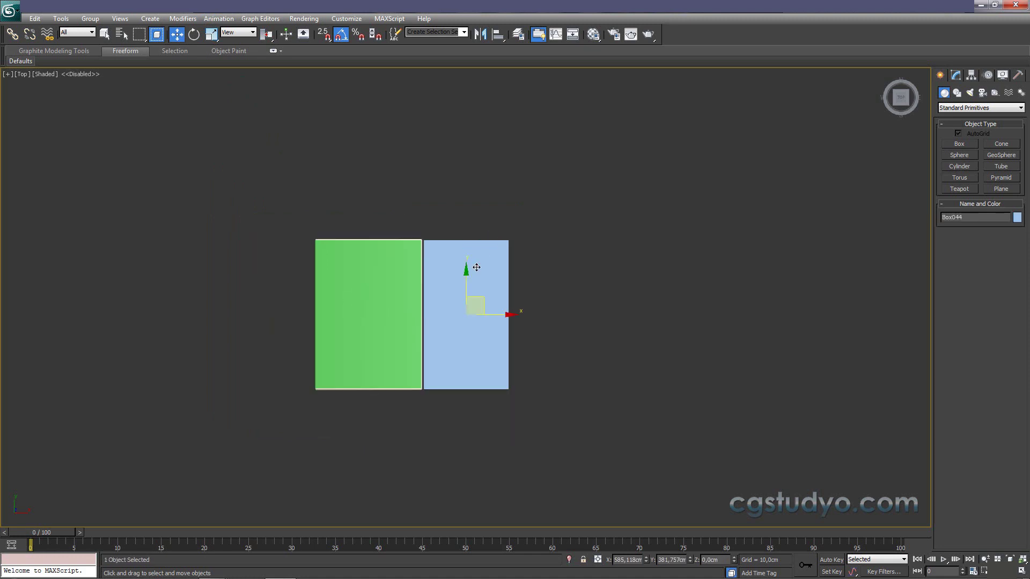
pyautogui.press('Delete')
pyautogui.click(403, 270)
pyautogui.scroll(-2, 400, 268)
pyautogui.scroll(-3, 398, 267)
pyautogui.scroll(-2, 398, 268)
pyautogui.scroll(-2, 407, 290)
pyautogui.scroll(-2, 415, 305)
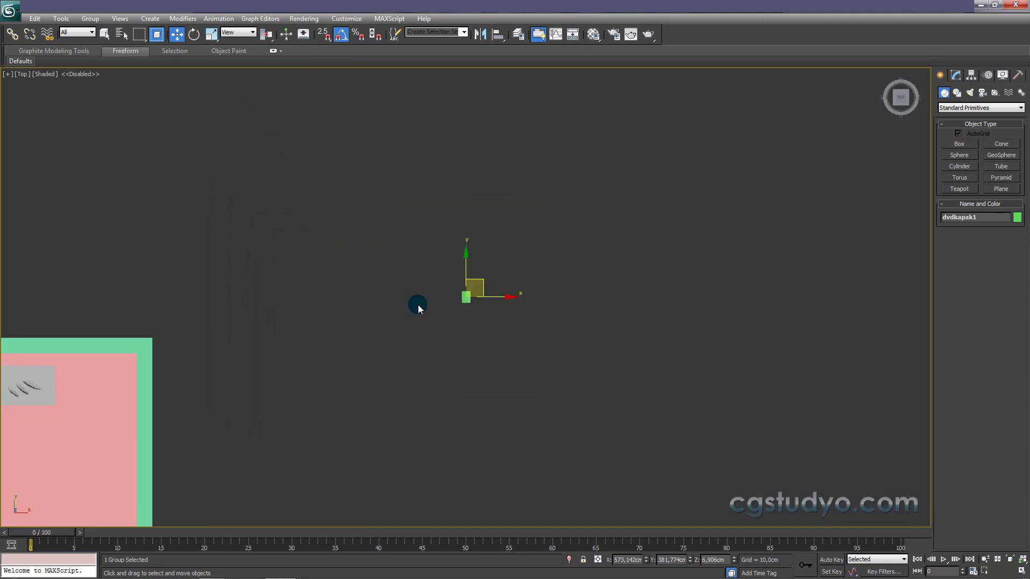
pyautogui.moveTo(417, 304); pyautogui.dragTo(599, 219, button='middle')
# Move the DVD case over the TV unit, viewed in perspective toward its shelves.
pyautogui.moveTo(653, 199); pyautogui.dragTo(379, 243)
pyautogui.scroll(2, 407, 269)
pyautogui.scroll(2, 491, 309)
pyautogui.moveTo(491, 309)
pyautogui.keyDown('alt'); pyautogui.mouseDown(button='middle')
pyautogui.moveTo(483, 244)
pyautogui.moveTo(460, 323)
pyautogui.moveTo(477, 315)
pyautogui.mouseUp(button='middle'); pyautogui.keyUp('alt')
pyautogui.scroll(5, 472, 338)
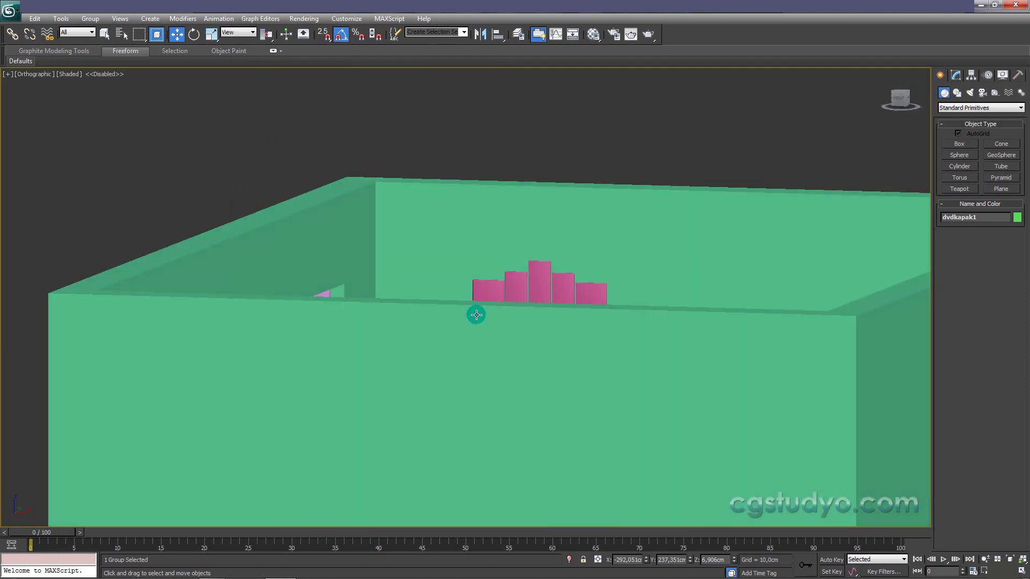
pyautogui.press('p')
pyautogui.moveTo(520, 395)
pyautogui.keyDown('alt'); pyautogui.mouseDown(button='middle')
pyautogui.moveTo(446, 276)
pyautogui.moveTo(485, 241)
pyautogui.mouseUp(button='middle'); pyautogui.keyUp('alt')
pyautogui.scroll(3, 480, 313)
pyautogui.scroll(-5, 481, 313)
pyautogui.scroll(6, 304, 345)
# Slide the DVD case onto the lower shelf beside the DVD player and raise it onto the shelf.
pyautogui.moveTo(257, 356); pyautogui.dragTo(832, 375)
pyautogui.moveTo(832, 375); pyautogui.dragTo(521, 337, button='middle')
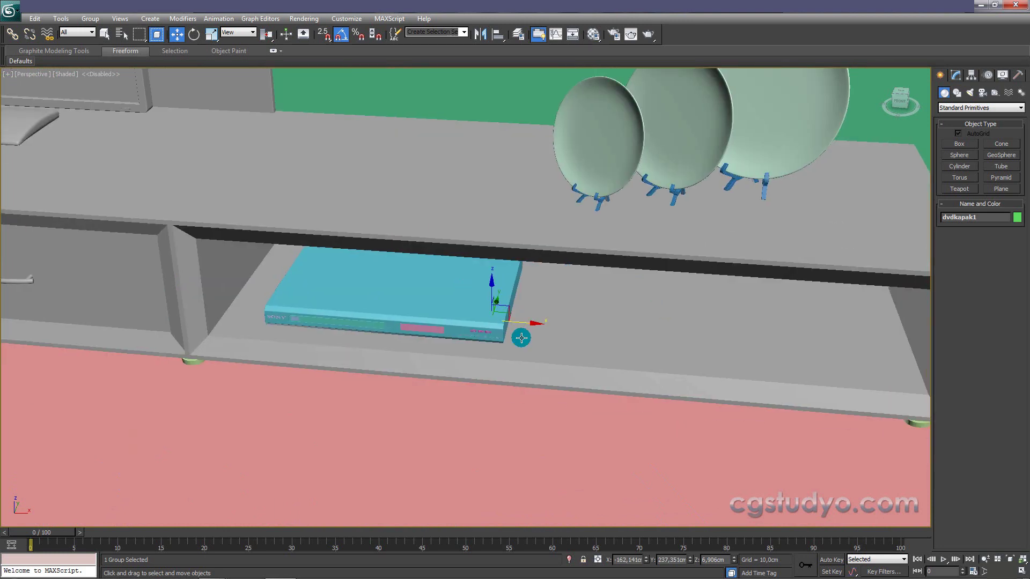
pyautogui.moveTo(522, 324); pyautogui.dragTo(673, 311)
pyautogui.keyDown('alt'); pyautogui.moveTo(674, 310); pyautogui.dragTo(655, 291, button='middle'); pyautogui.keyUp('alt')
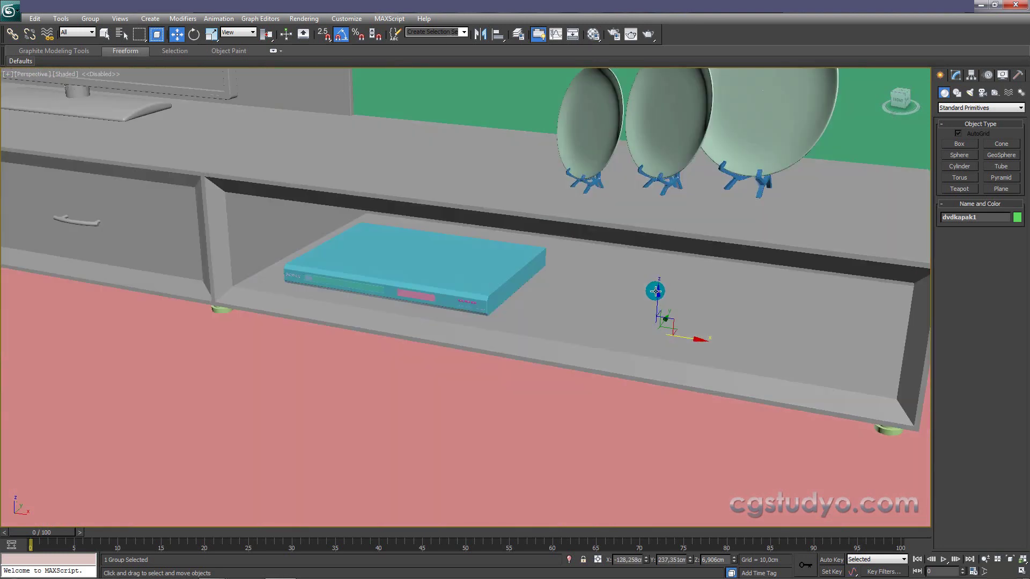
pyautogui.moveTo(653, 304); pyautogui.dragTo(645, 277)
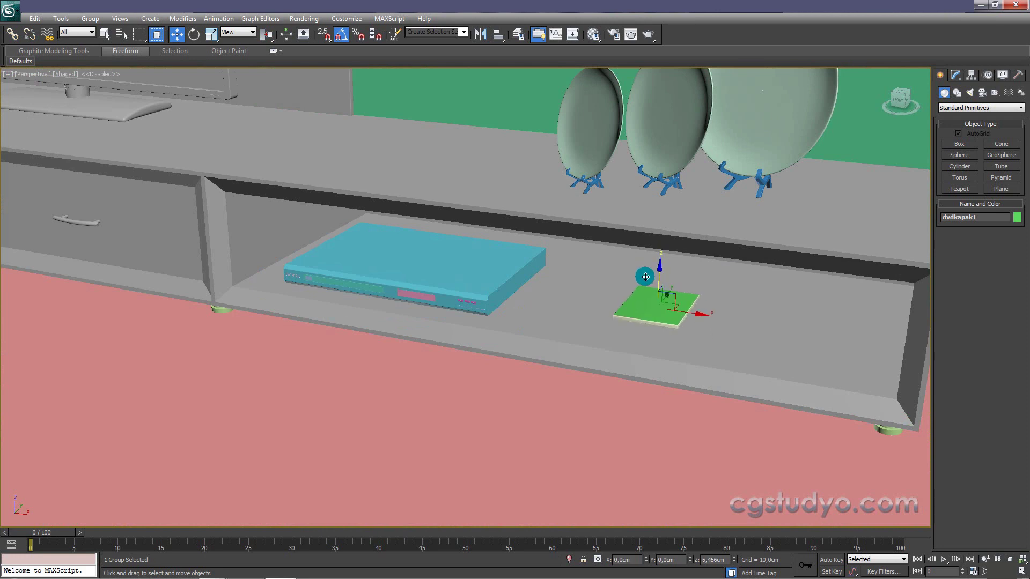
# In a wireframe Front view, lift the DVD case slightly so it rests on the shelf.
pyautogui.press('f')
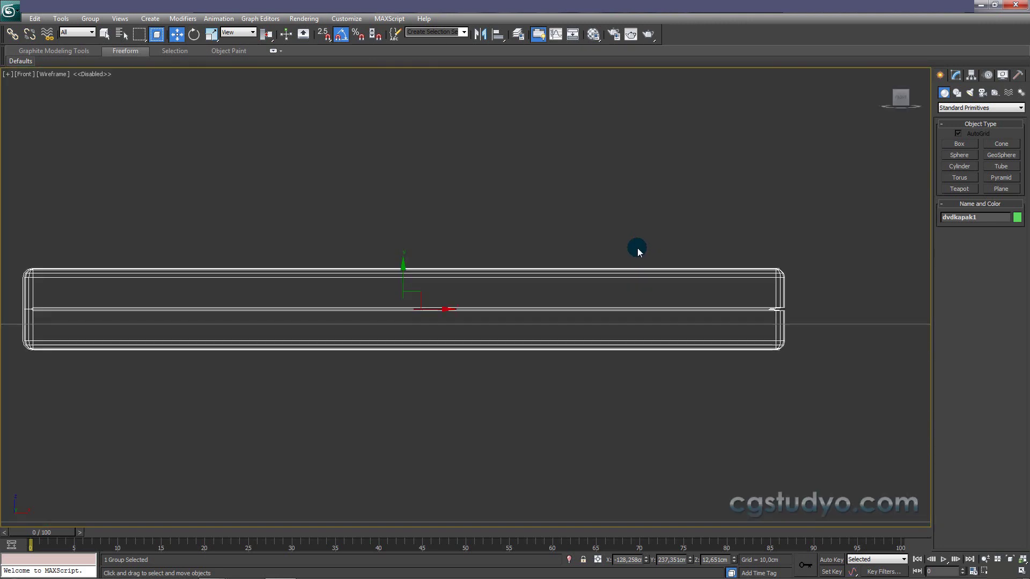
pyautogui.press('F3')
pyautogui.moveTo(489, 285); pyautogui.dragTo(562, 235, button='middle')
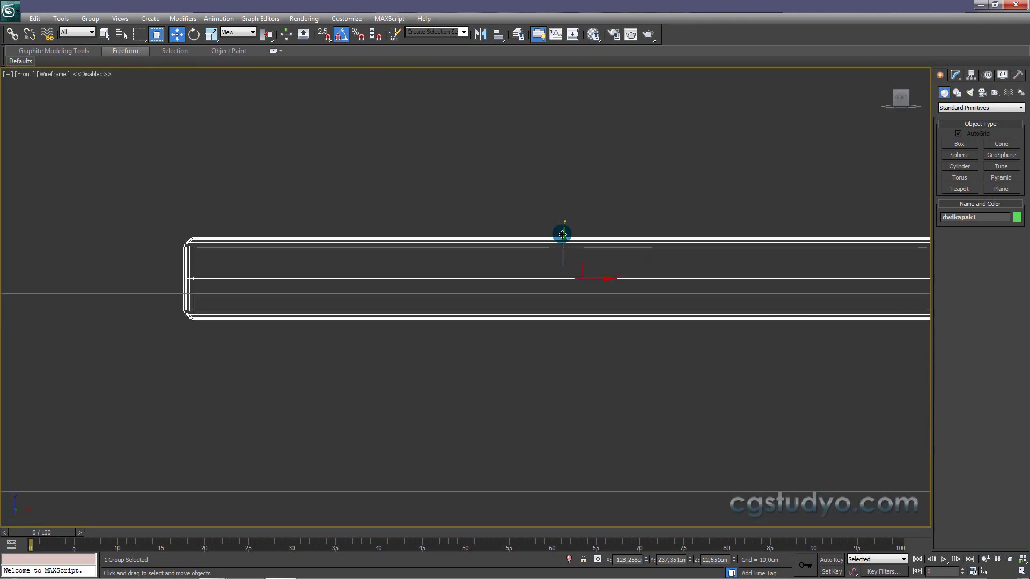
pyautogui.moveTo(562, 232); pyautogui.dragTo(556, 209)
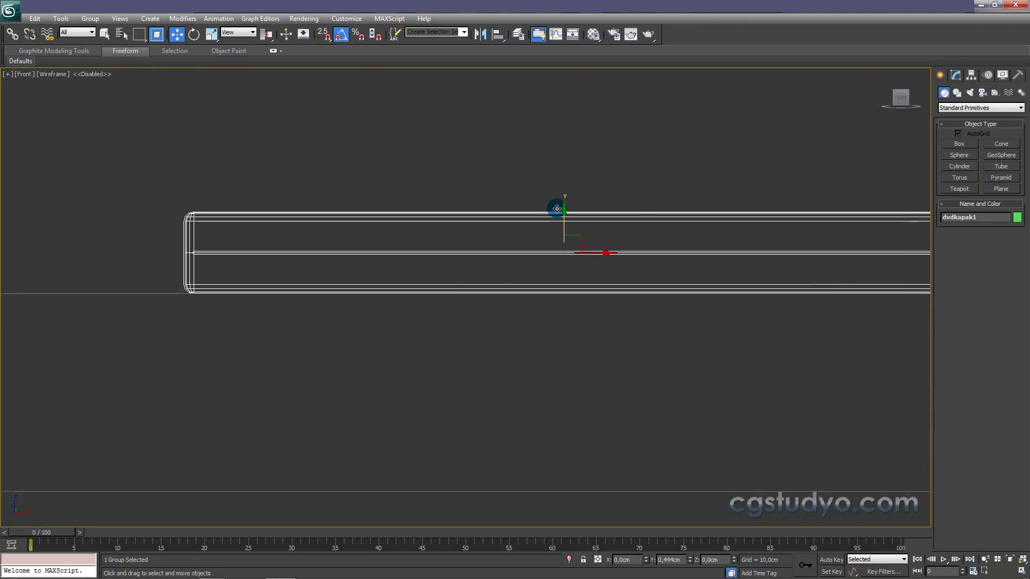
pyautogui.press(']')
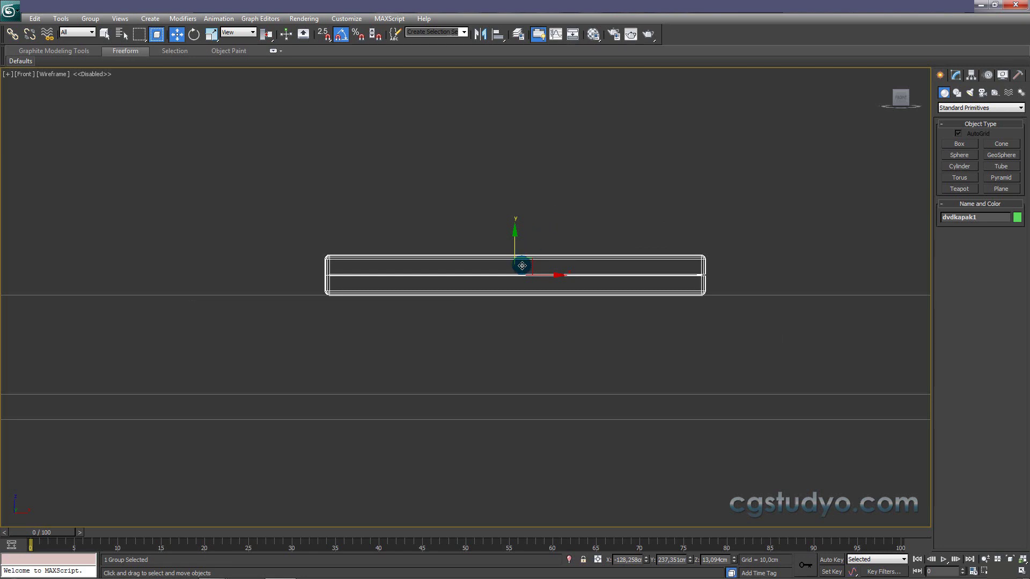
pyautogui.press('F3')
pyautogui.moveTo(524, 280)
pyautogui.keyDown('alt'); pyautogui.mouseDown(button='middle')
pyautogui.moveTo(502, 320)
pyautogui.moveTo(523, 311)
pyautogui.moveTo(505, 306)
pyautogui.moveTo(554, 315)
pyautogui.moveTo(554, 248)
pyautogui.moveTo(563, 248)
pyautogui.moveTo(542, 246)
pyautogui.moveTo(540, 233)
pyautogui.mouseUp(button='middle'); pyautogui.keyUp('alt')
# Shift-drag a copy of the case upward to stack it on the original.
pyautogui.press('f')
pyautogui.press('F3')
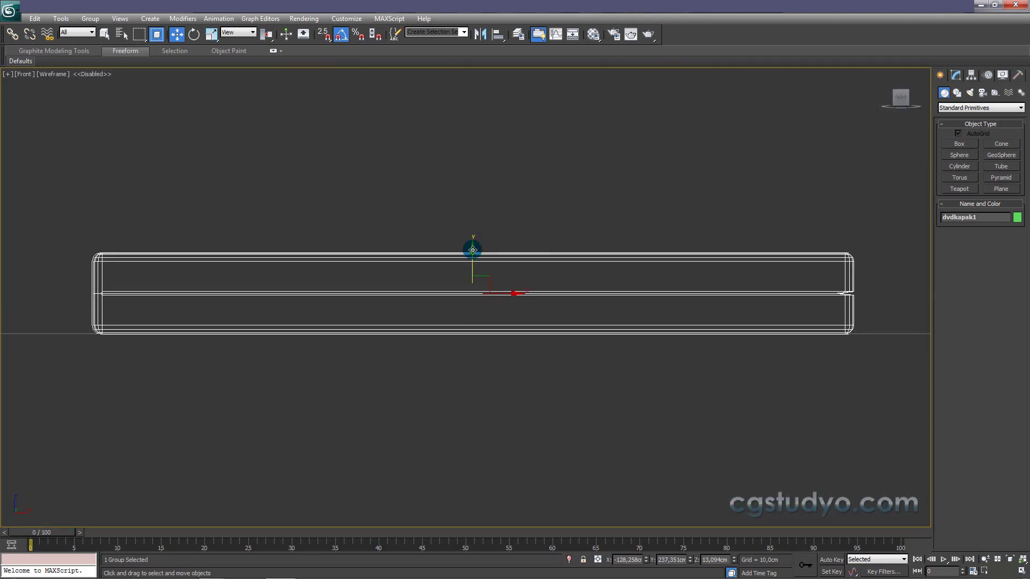
pyautogui.moveTo(472, 250); pyautogui.dragTo(481, 172)
# Confirm the second copy and Shift-drag a third DVD case onto the stack.
pyautogui.click(514, 340)
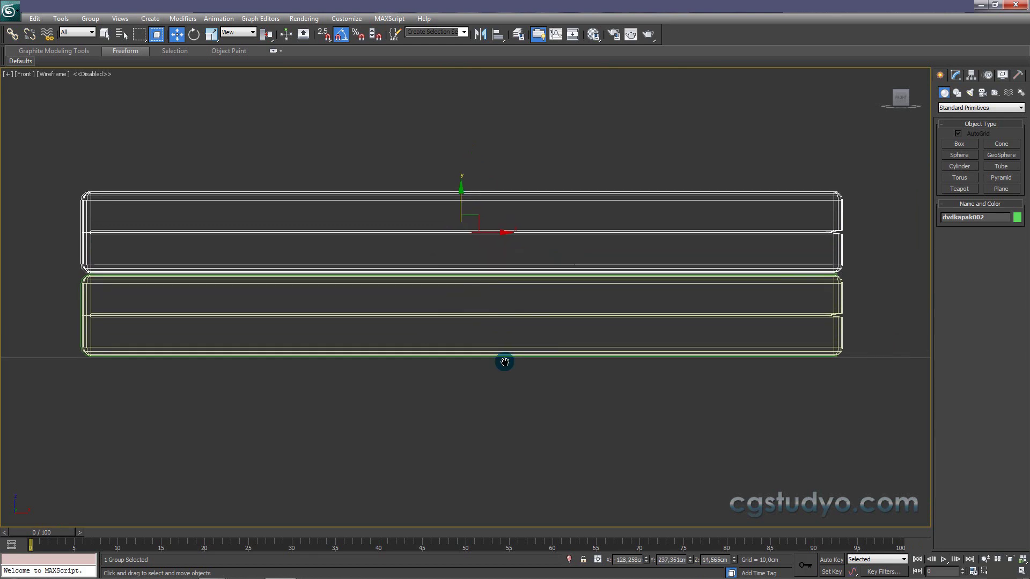
pyautogui.scroll(-3, 447, 316)
pyautogui.keyDown('shift'); pyautogui.moveTo(437, 256); pyautogui.dragTo(430, 192); pyautogui.keyUp('shift')
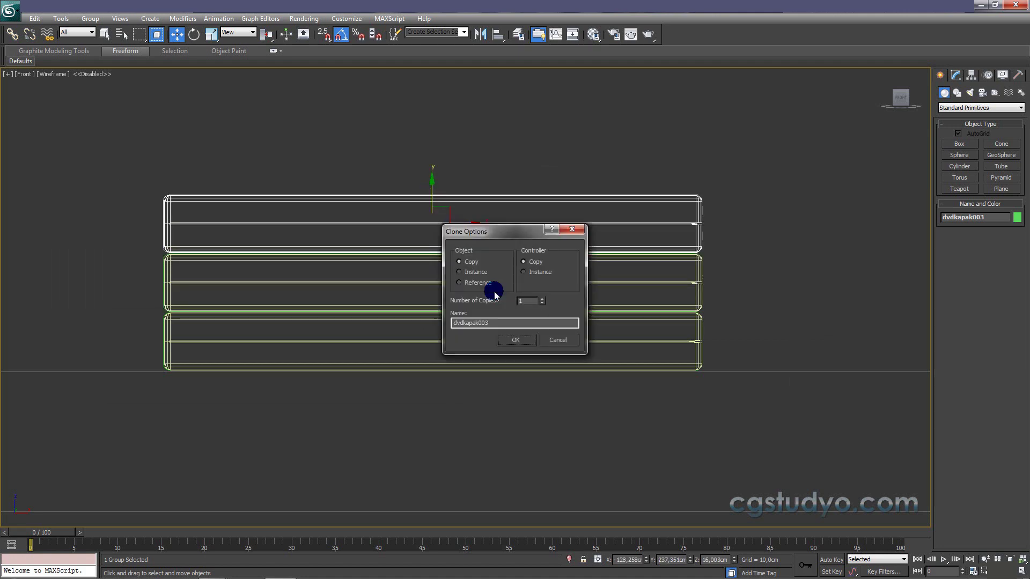
pyautogui.click(513, 338)
# Tilt the middle case about 5° and the top case slightly the opposite way.
pyautogui.click(451, 281)
pyautogui.press('e')
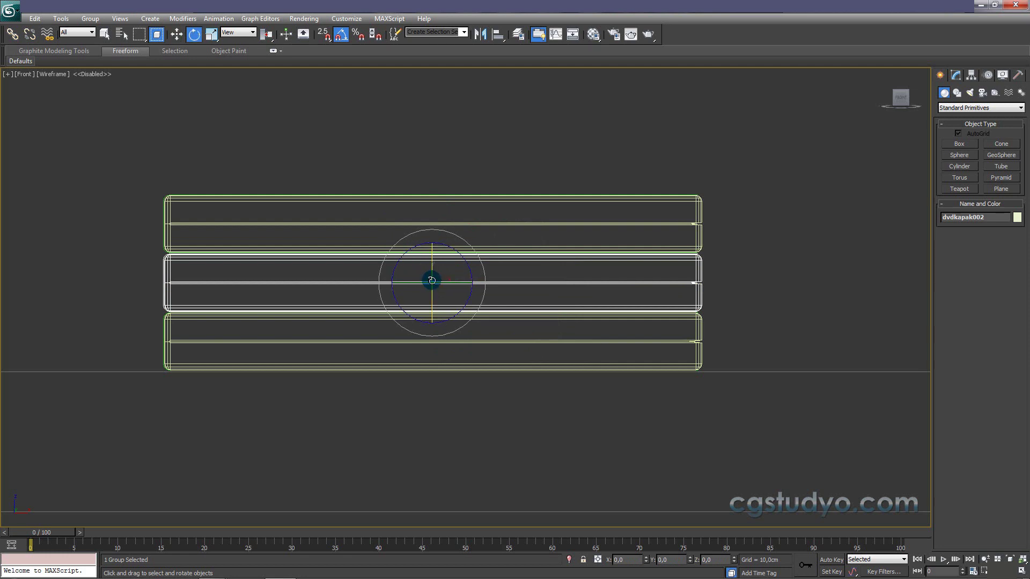
pyautogui.moveTo(441, 281)
pyautogui.mouseDown()
pyautogui.moveTo(420, 282)
pyautogui.moveTo(409, 248)
pyautogui.moveTo(420, 266)
pyautogui.mouseUp()
pyautogui.click(403, 230)
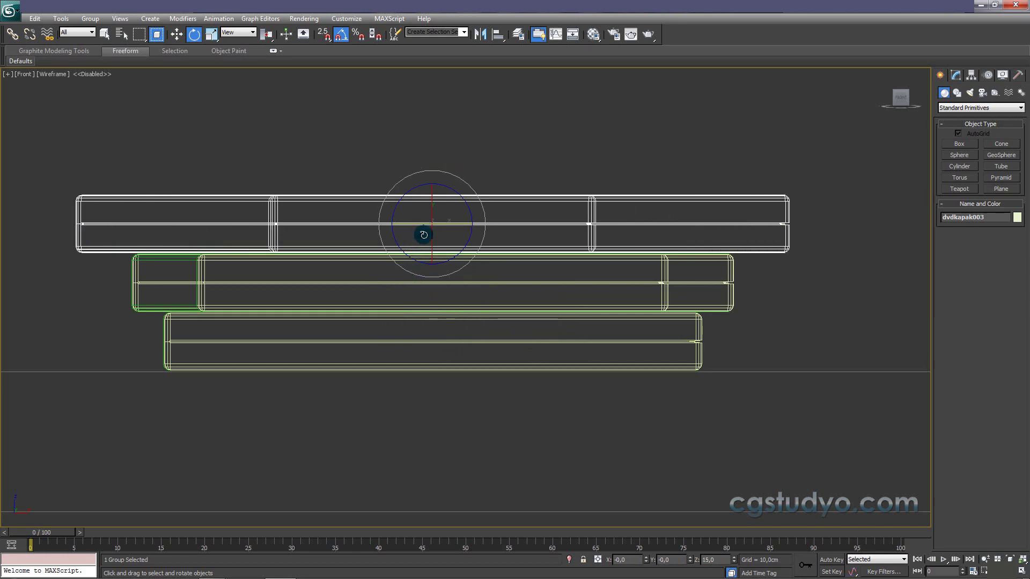
pyautogui.moveTo(433, 226); pyautogui.dragTo(420, 231)
# Twist the top case about 9° further, checking the stack in shaded view.
pyautogui.keyDown('alt'); pyautogui.moveTo(368, 282); pyautogui.dragTo(368, 308, button='middle'); pyautogui.keyUp('alt')
pyautogui.press('F3')
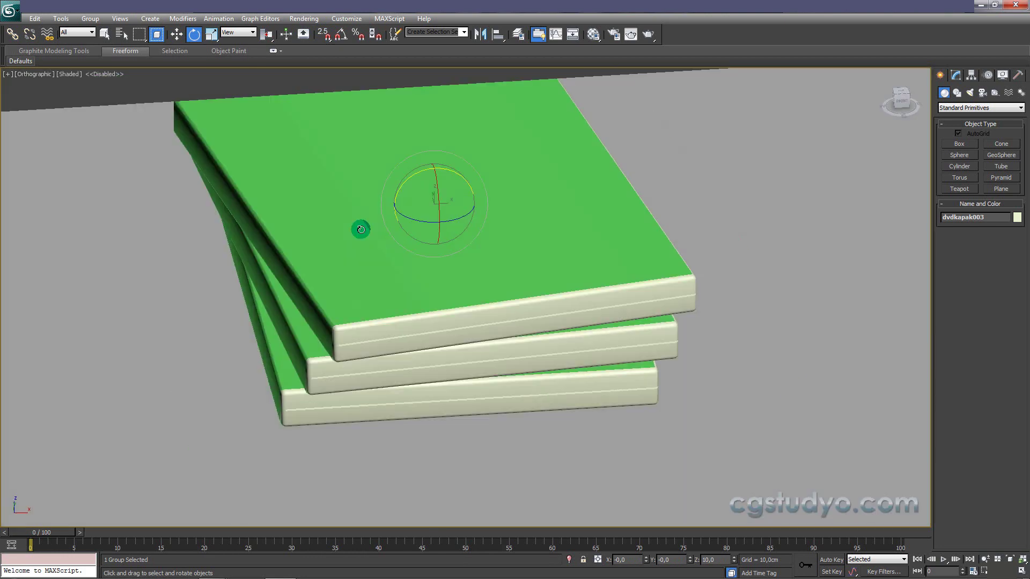
pyautogui.keyDown('alt'); pyautogui.moveTo(360, 230); pyautogui.dragTo(391, 243, button='middle'); pyautogui.keyUp('alt')
pyautogui.moveTo(432, 263); pyautogui.dragTo(432, 285)
pyautogui.click(182, 30)
pyautogui.keyDown('alt'); pyautogui.moveTo(338, 413); pyautogui.dragTo(361, 397, button='middle'); pyautogui.keyUp('alt')
pyautogui.press('F3')
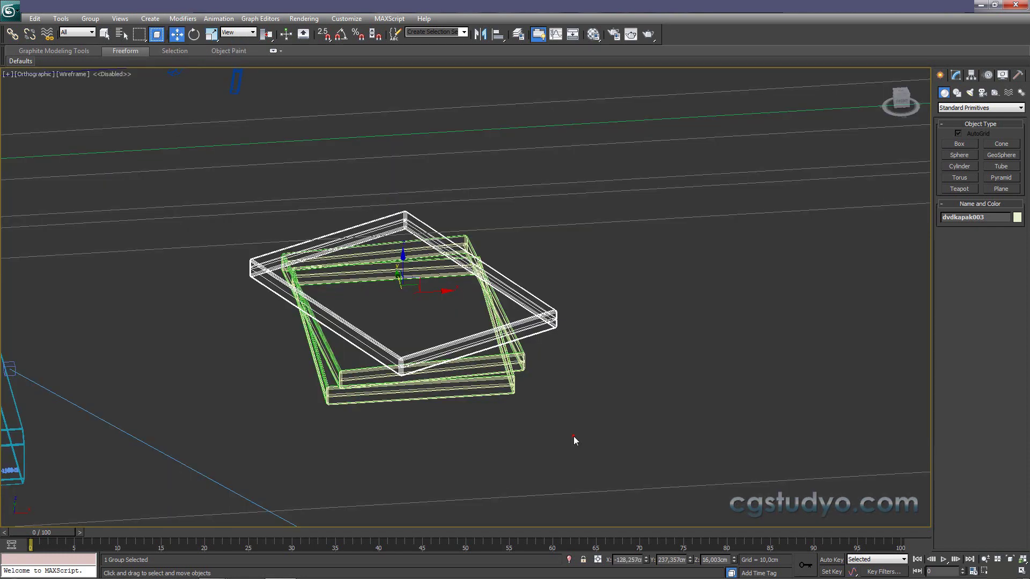
# Rotate all three stacked cases 52.4° about Z.
pyautogui.moveTo(574, 436); pyautogui.dragTo(226, 156)
pyautogui.press('e')
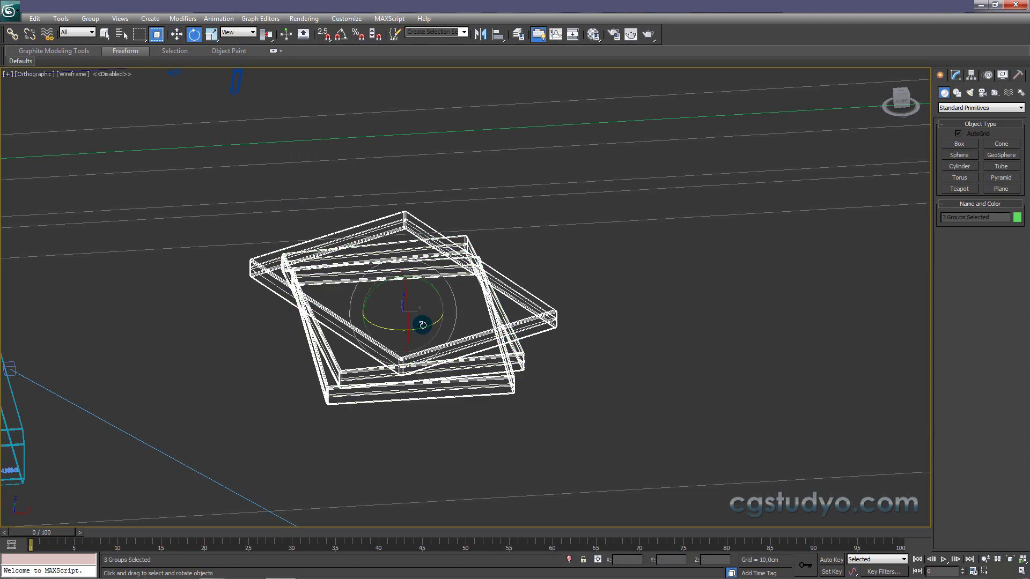
pyautogui.moveTo(422, 325); pyautogui.dragTo(445, 335)
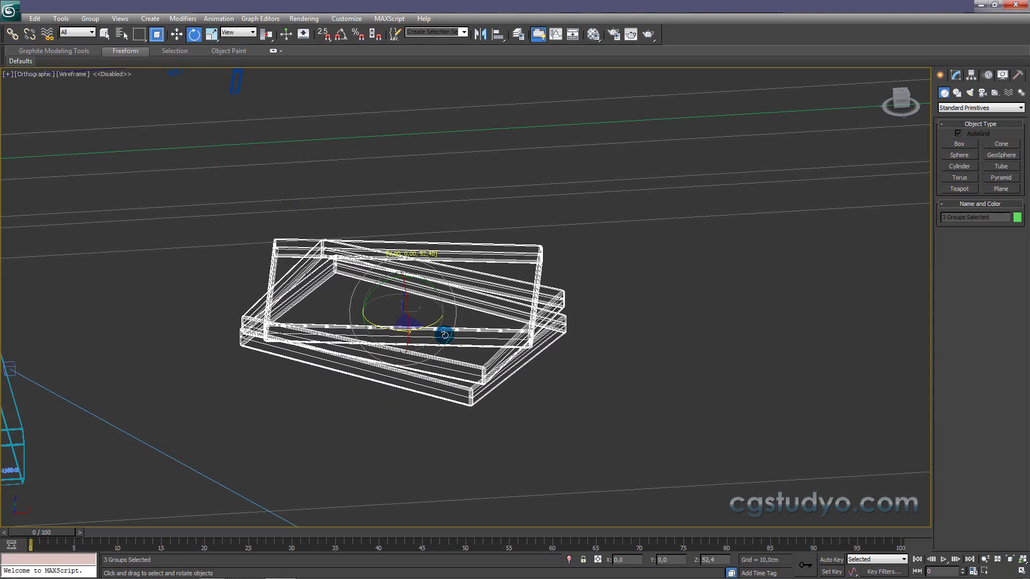
pyautogui.press('F3')
pyautogui.moveTo(444, 340)
pyautogui.keyDown('alt'); pyautogui.mouseDown(button='middle')
pyautogui.moveTo(407, 295)
pyautogui.moveTo(475, 251)
pyautogui.mouseUp(button='middle'); pyautogui.keyUp('alt')
pyautogui.scroll(-2, 407, 294)
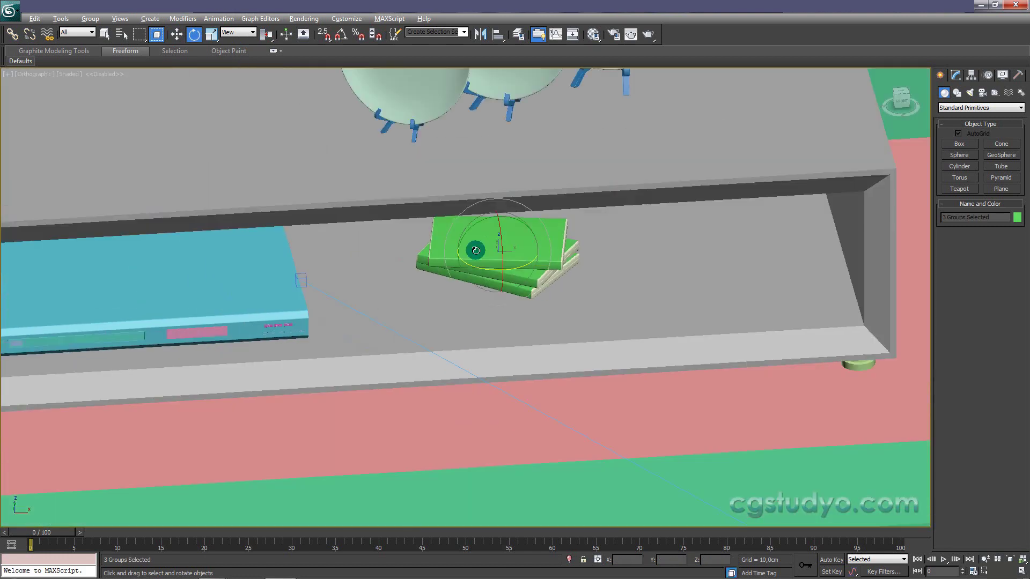
# Slide the rotated stack left and forward along the shelf beside the DVD player.
pyautogui.press('f')
pyautogui.press('z')
pyautogui.press('F3')
pyautogui.scroll(-5, 487, 293)
pyautogui.press('w')
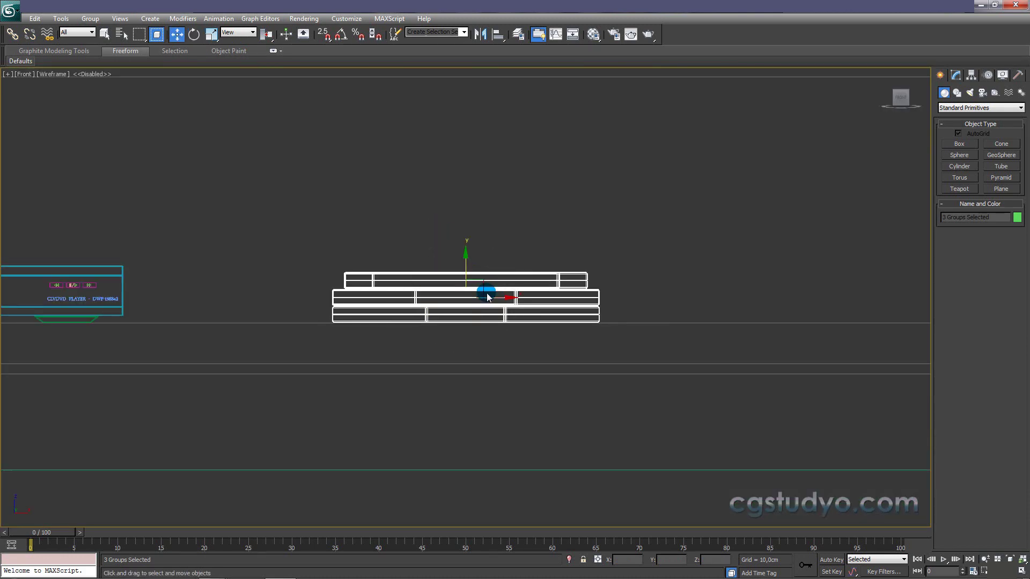
pyautogui.moveTo(494, 297); pyautogui.dragTo(439, 290)
pyautogui.scroll(-3, 391, 284)
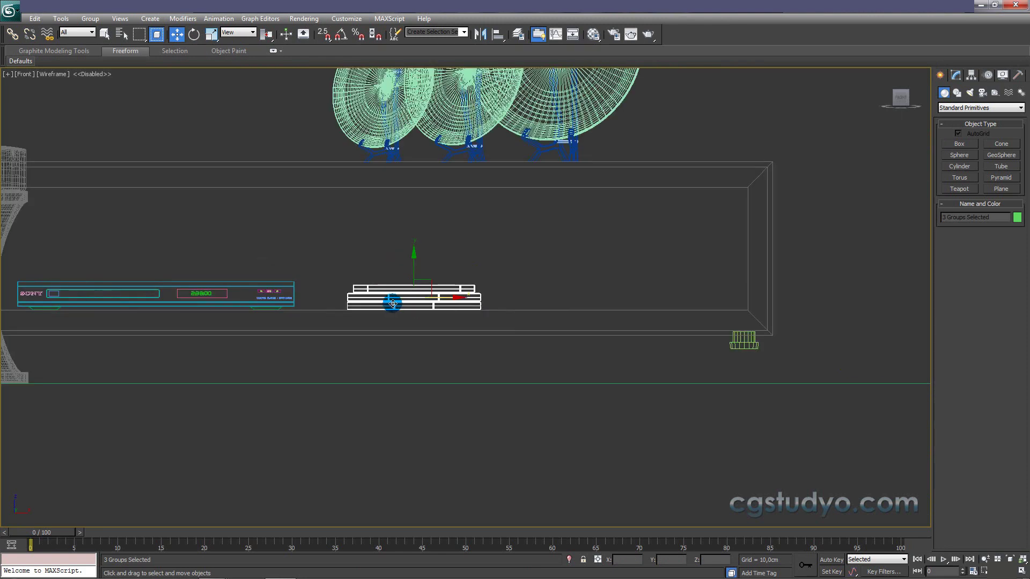
pyautogui.keyDown('alt'); pyautogui.moveTo(391, 299); pyautogui.dragTo(379, 328, button='middle'); pyautogui.keyUp('alt')
pyautogui.press('F3')
pyautogui.scroll(5, 453, 206)
pyautogui.moveTo(452, 207)
pyautogui.keyDown('alt'); pyautogui.mouseDown(button='middle')
pyautogui.moveTo(457, 172)
pyautogui.moveTo(461, 180)
pyautogui.mouseUp(button='middle'); pyautogui.keyUp('alt')
pyautogui.moveTo(465, 189); pyautogui.dragTo(419, 231)
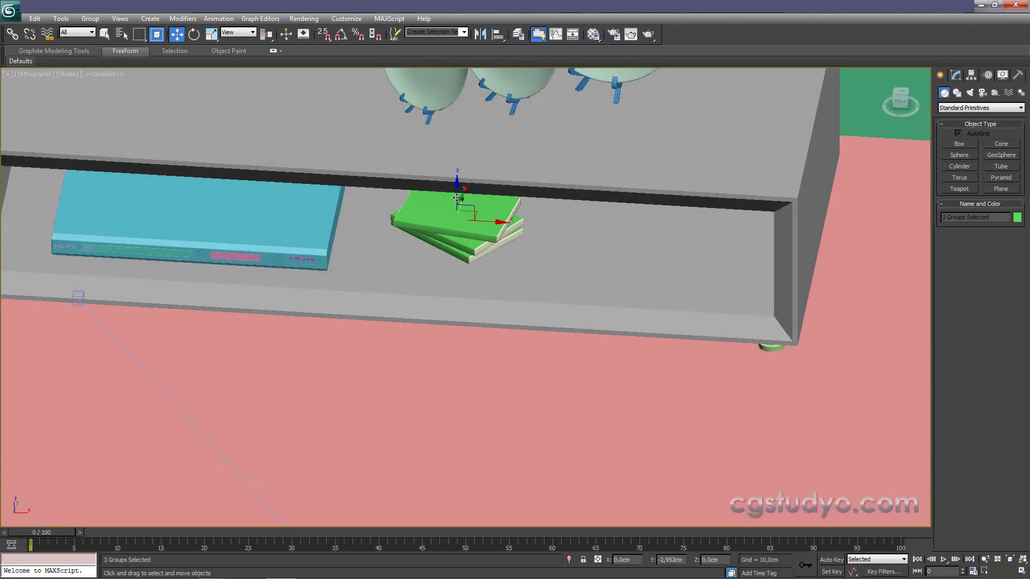
# Clone the top DVD case upward as a new copy, dvdkapak004.
pyautogui.click(419, 230)
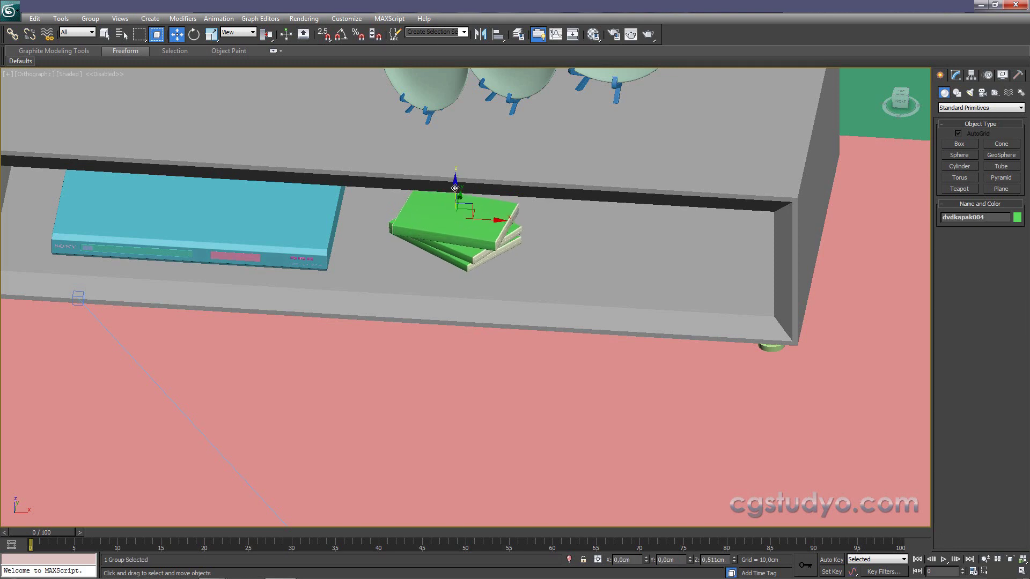
pyautogui.moveTo(455, 189); pyautogui.dragTo(454, 179)
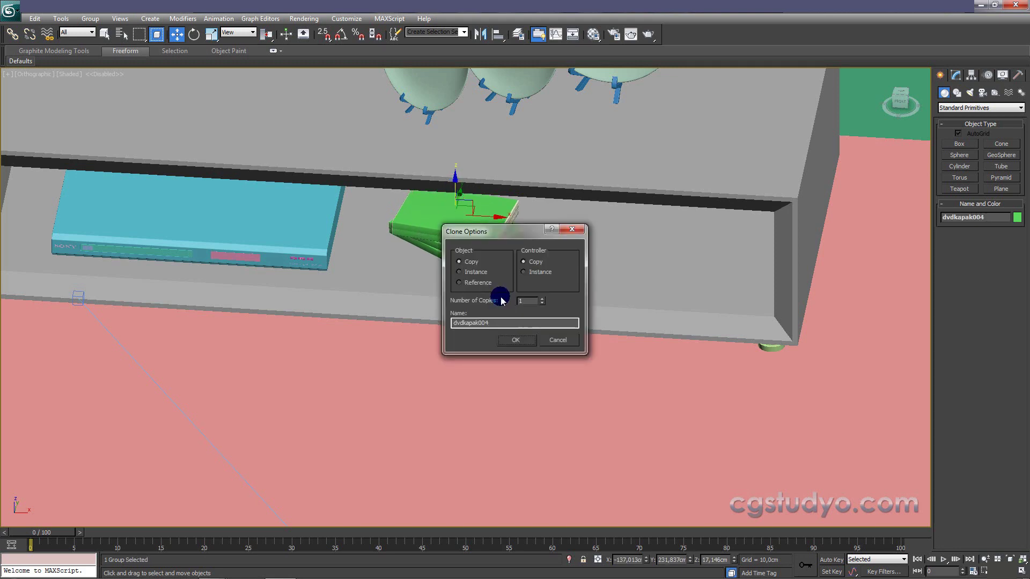
pyautogui.click(513, 338)
pyautogui.press('f')
pyautogui.press('z')
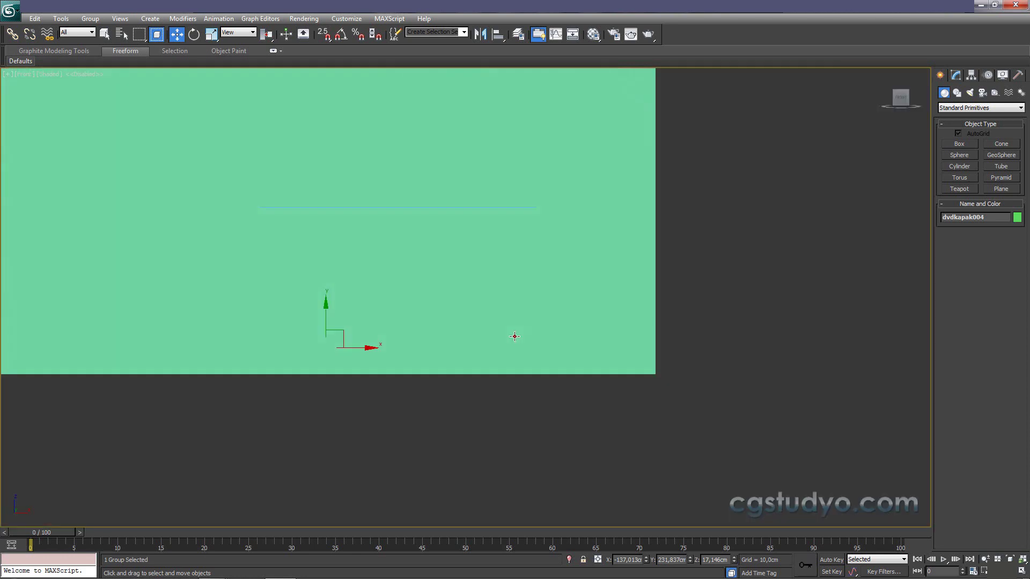
# Lift dvdkapak004 onto the top of the stack in the wireframe front view.
pyautogui.scroll(-5, 483, 260)
pyautogui.scroll(5, 481, 262)
pyautogui.press('F3')
pyautogui.scroll(-5, 481, 261)
pyautogui.moveTo(474, 271); pyautogui.dragTo(473, 264)
pyautogui.scroll(-2, 473, 264)
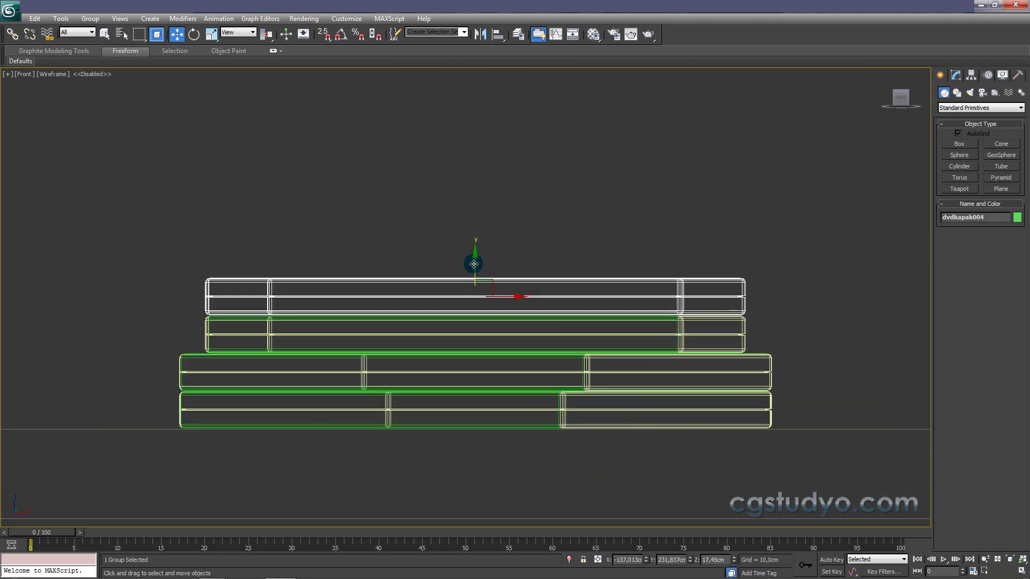
# Turn the new top case about 7.5° on Z.
pyautogui.click(193, 34)
pyautogui.moveTo(447, 284); pyautogui.dragTo(463, 298)
pyautogui.moveTo(452, 386); pyautogui.dragTo(381, 326, button='middle')
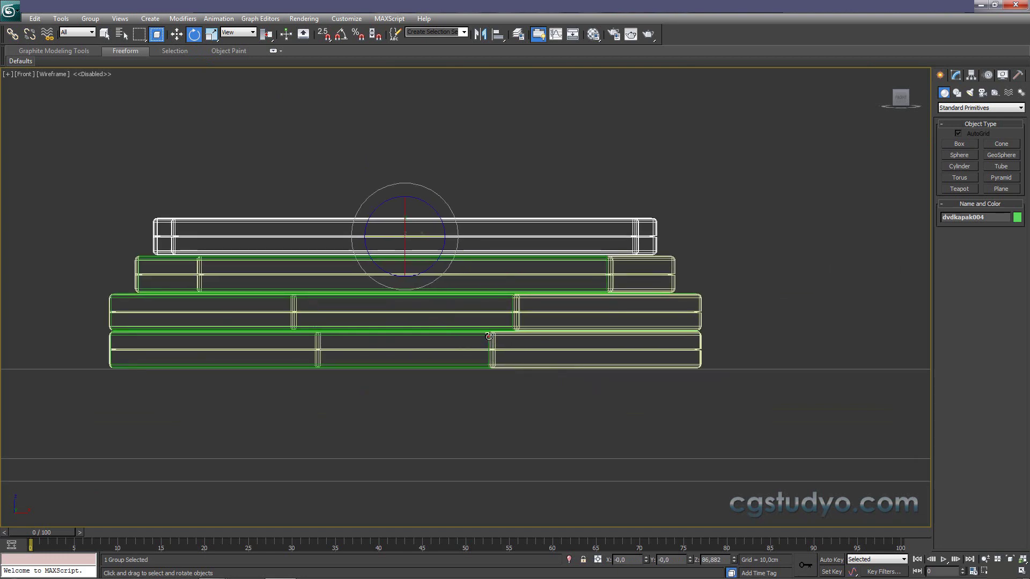
# Shift-drag a copy of the bottom DVD case up and to the right.
pyautogui.click(488, 336)
pyautogui.moveTo(449, 344); pyautogui.dragTo(203, 258, button='middle')
pyautogui.scroll(-1, 203, 257)
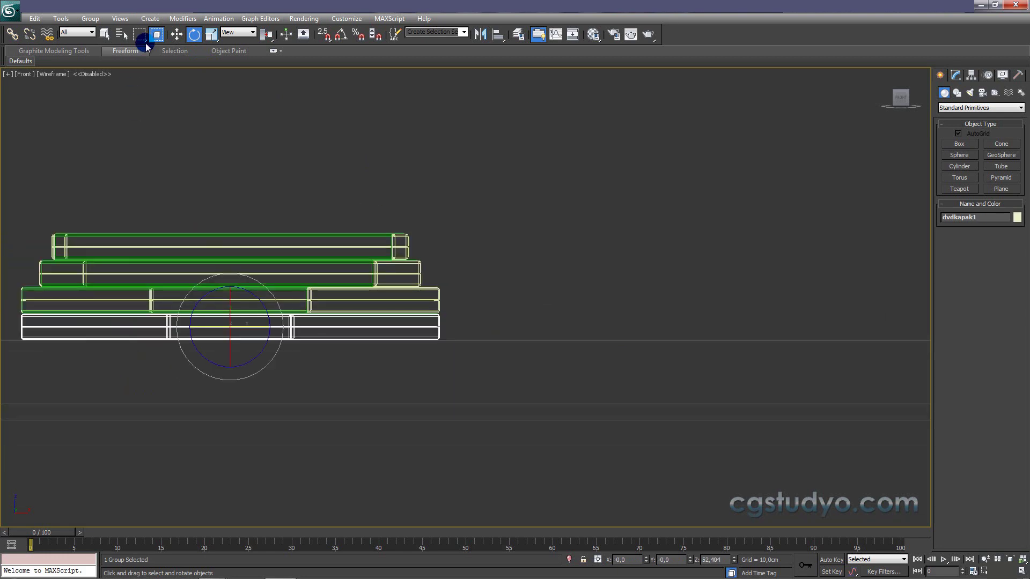
pyautogui.click(177, 34)
pyautogui.moveTo(231, 290); pyautogui.dragTo(202, 322, button='middle')
pyautogui.scroll(-1, 193, 348)
pyautogui.keyDown('shift'); pyautogui.moveTo(267, 332); pyautogui.dragTo(519, 221); pyautogui.keyUp('shift')
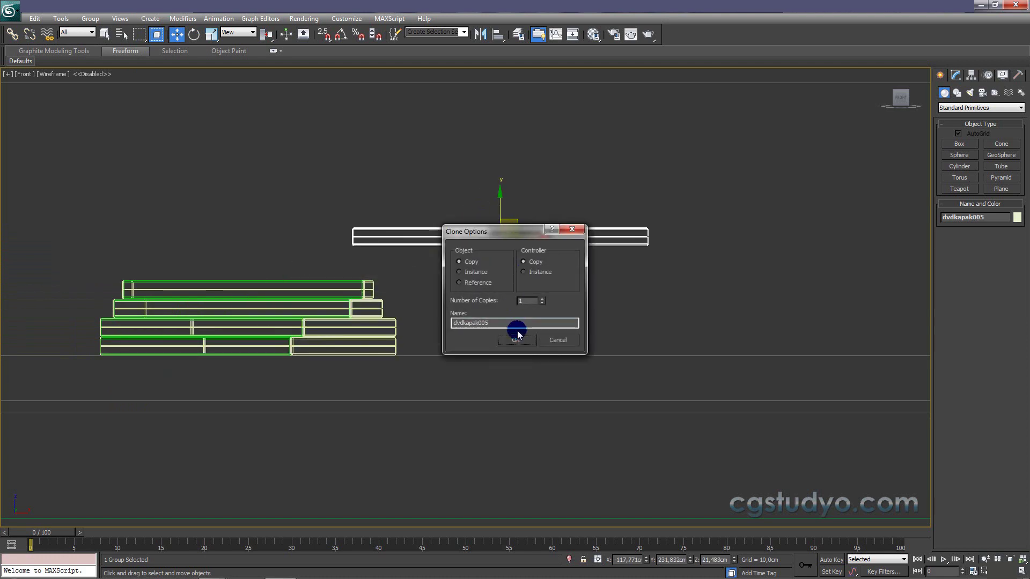
# Accept the dvdkapak005 clone and enter a new Z rotation value for it.
pyautogui.click(516, 341)
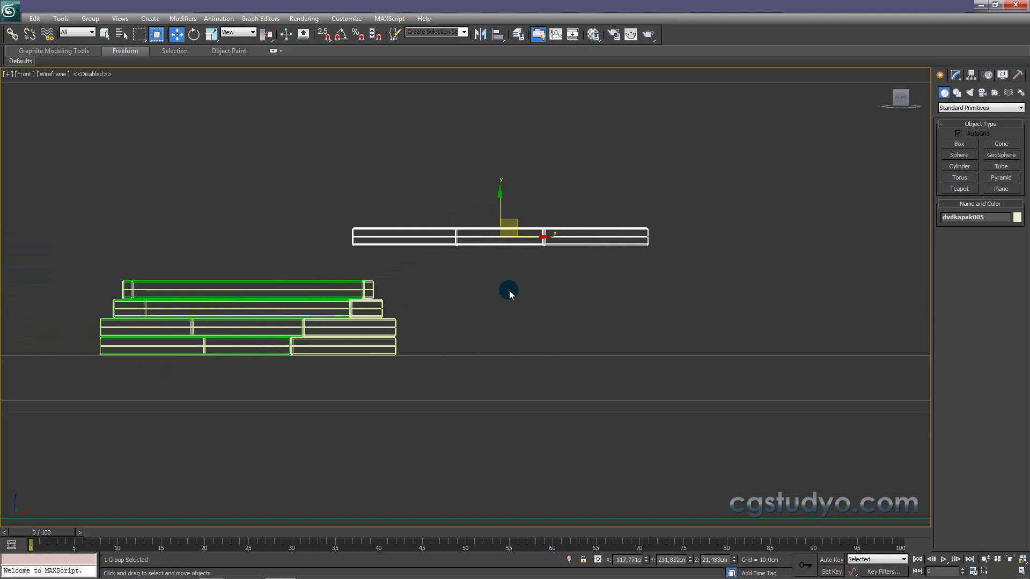
pyautogui.press('e')
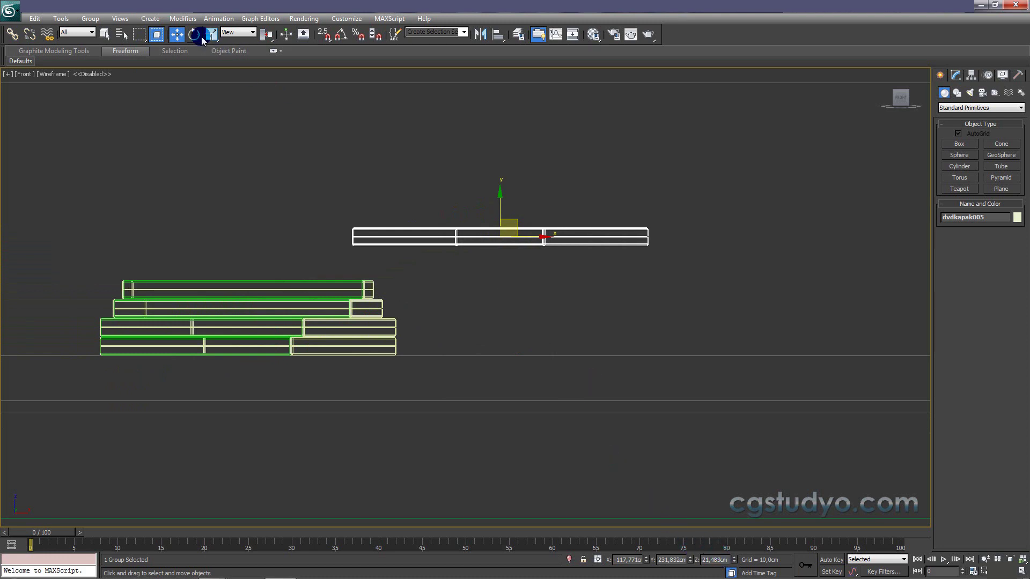
pyautogui.doubleClick(719, 561)
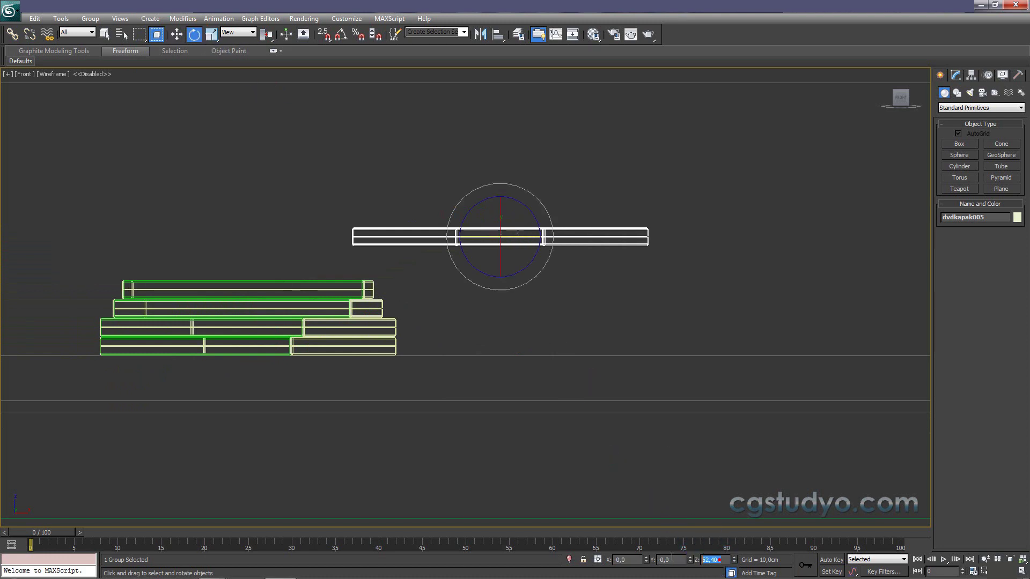
pyautogui.press('Return')
# Enable Angle Snap and orbit to a shaded angled view of the shelf.
pyautogui.moveTo(687, 487); pyautogui.dragTo(606, 441, button='middle')
pyautogui.scroll(-2, 607, 441)
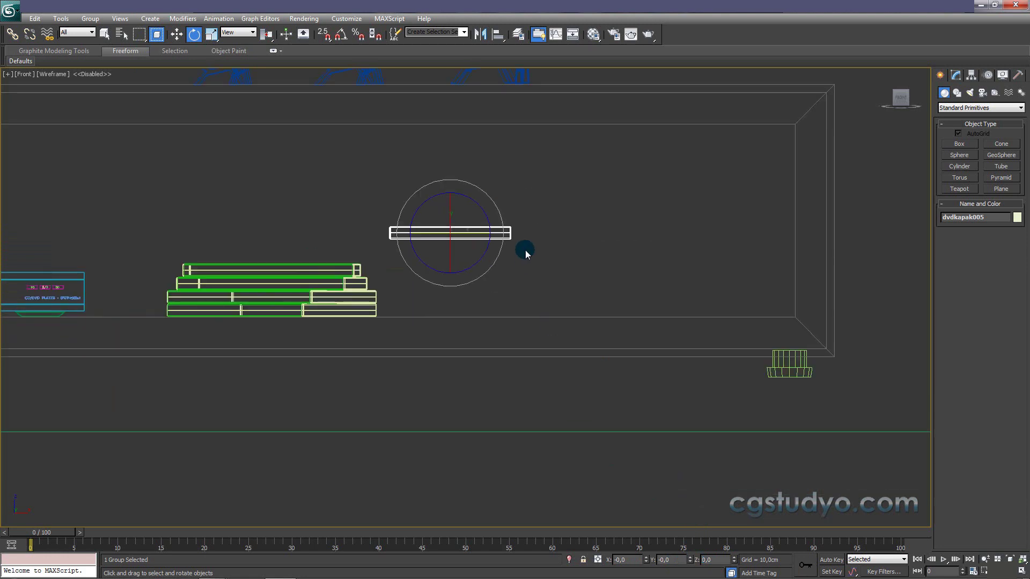
pyautogui.click(338, 40)
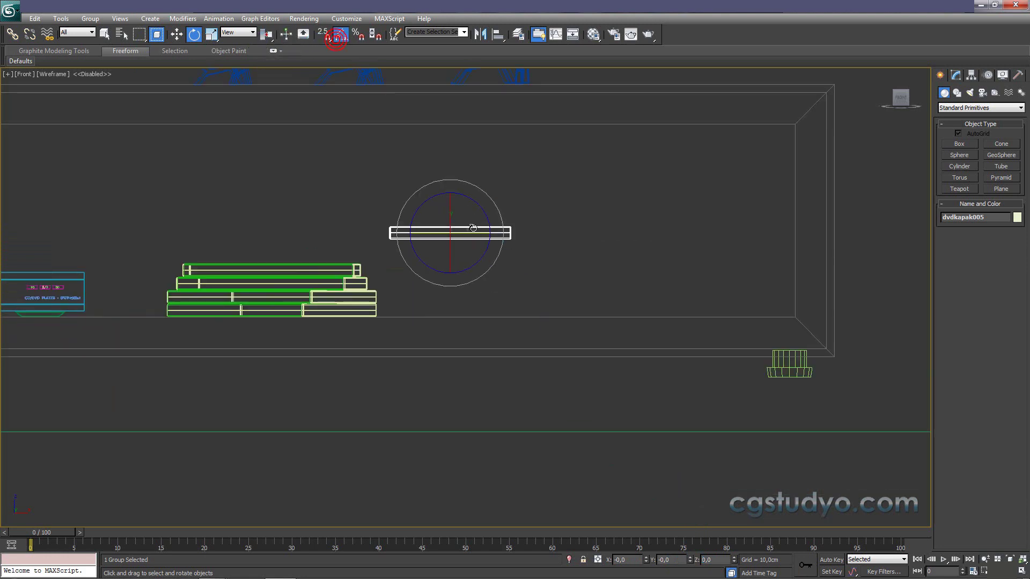
pyautogui.moveTo(459, 255)
pyautogui.keyDown('alt'); pyautogui.mouseDown(button='middle')
pyautogui.moveTo(459, 292)
pyautogui.moveTo(522, 285)
pyautogui.moveTo(543, 299)
pyautogui.moveTo(541, 282)
pyautogui.mouseUp(button='middle'); pyautogui.keyUp('alt')
pyautogui.press('F3')
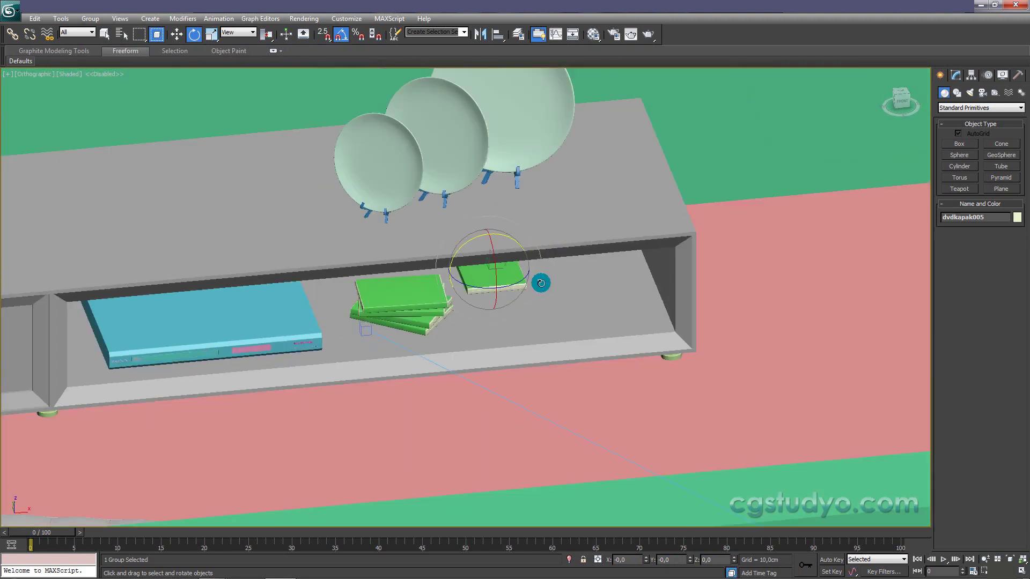
# Hide the room wall Wall001 that blocks the TV unit.
pyautogui.scroll(-6, 540, 282)
pyautogui.scroll(-4, 589, 252)
pyautogui.click(552, 235)
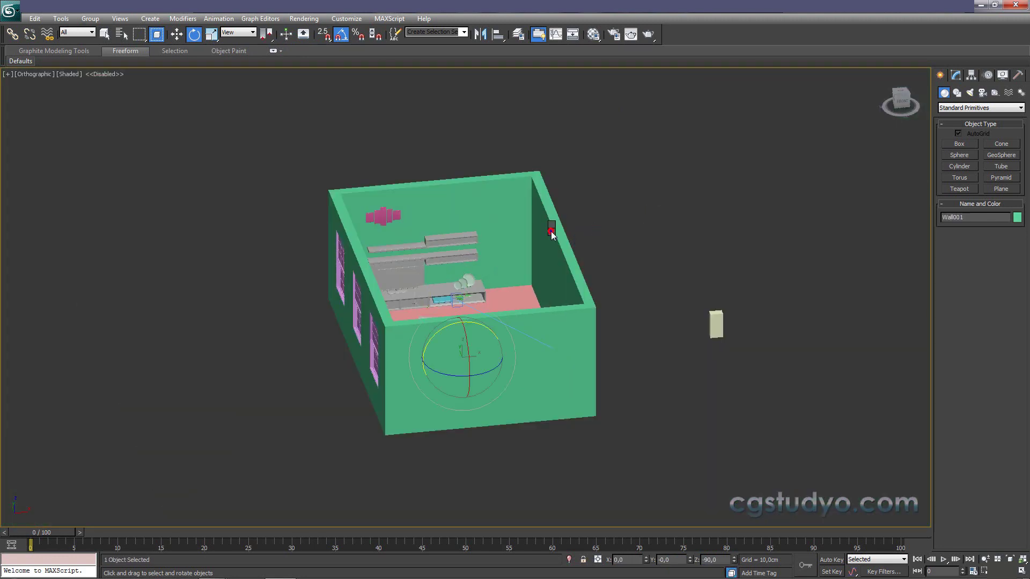
pyautogui.rightClick(552, 235)
pyautogui.click(574, 202)
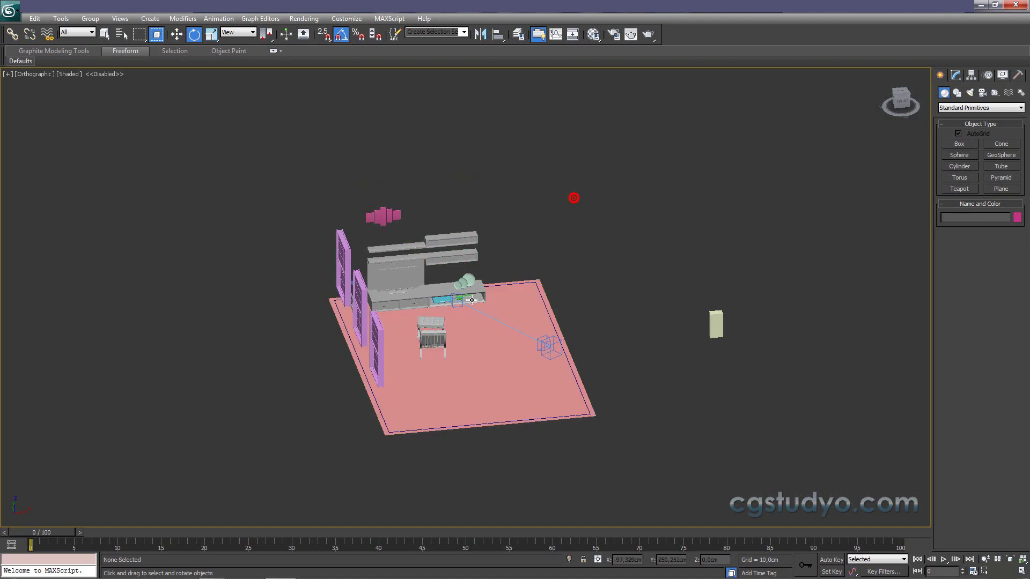
# Return to the front view and select the loose case dvdkapak005.
pyautogui.scroll(3, 472, 299)
pyautogui.scroll(3, 471, 321)
pyautogui.press('f')
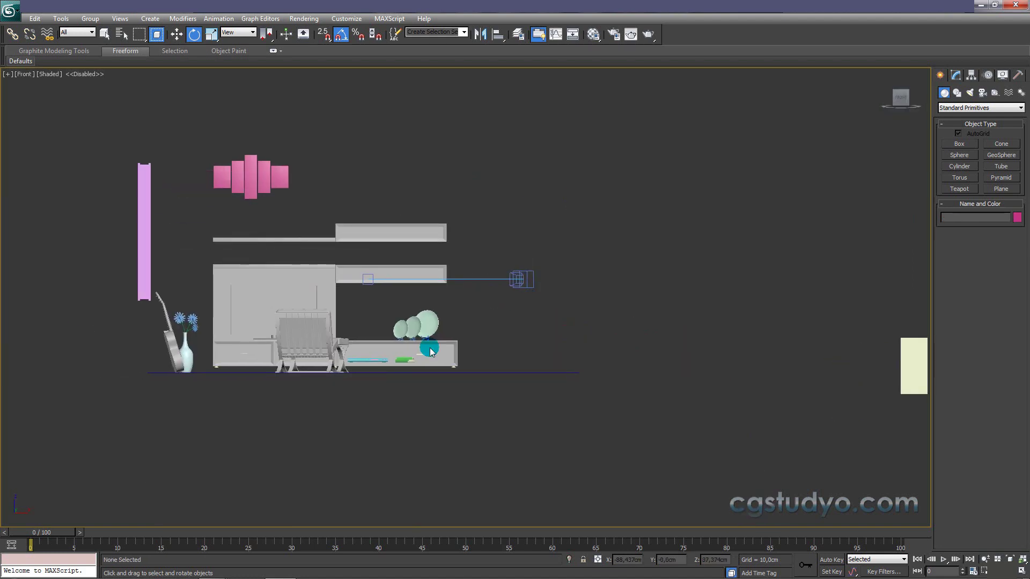
pyautogui.scroll(3, 430, 352)
pyautogui.scroll(3, 490, 335)
pyautogui.scroll(3, 469, 309)
pyautogui.click(442, 380)
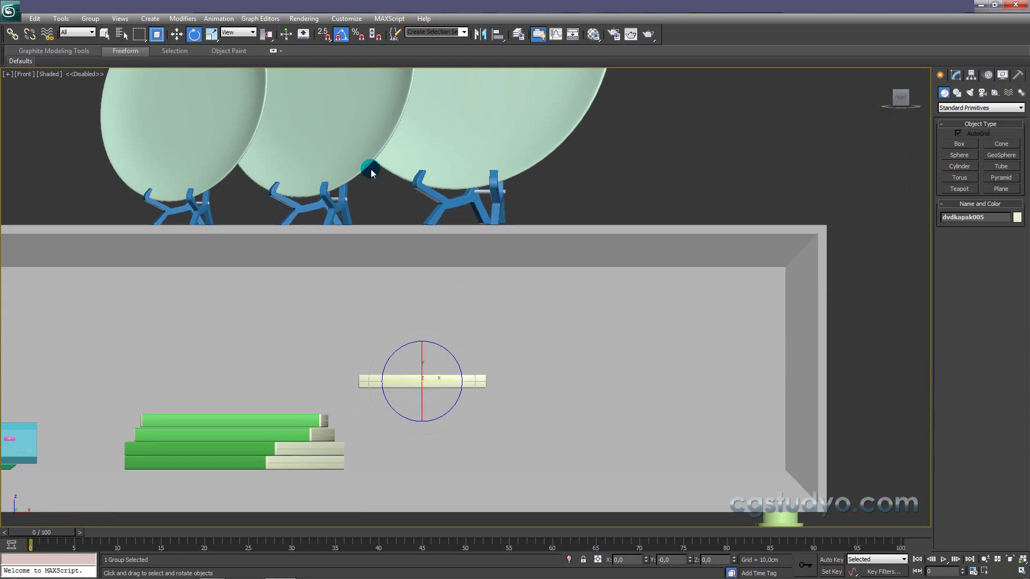
# Stand the DVD case upright (-90° on X) at the lower shelf's right end.
pyautogui.moveTo(418, 402)
pyautogui.mouseDown()
pyautogui.moveTo(425, 355)
pyautogui.moveTo(416, 372)
pyautogui.moveTo(455, 382)
pyautogui.moveTo(451, 357)
pyautogui.moveTo(781, 383)
pyautogui.mouseUp()
pyautogui.press('w')
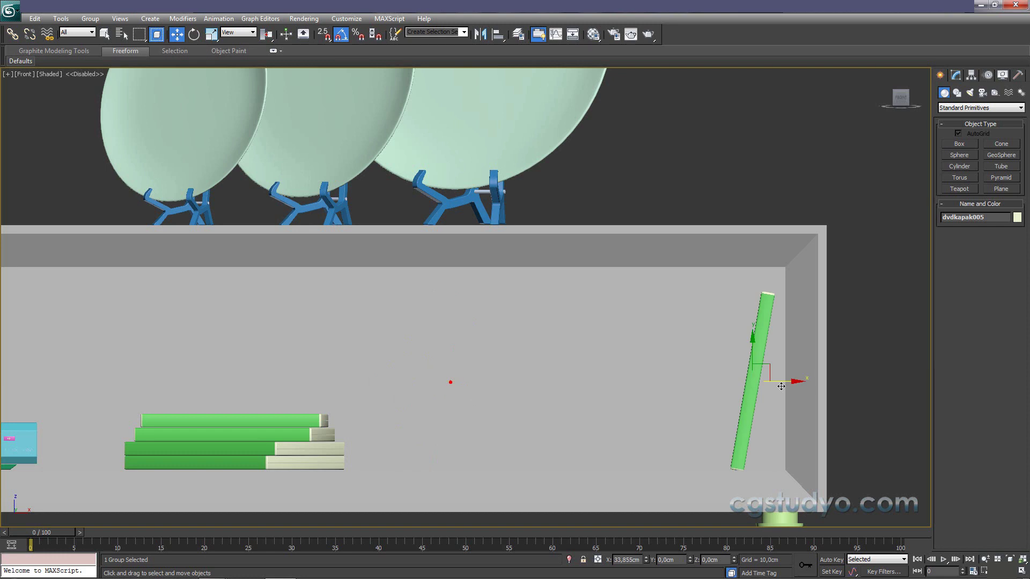
pyautogui.moveTo(770, 379)
pyautogui.mouseDown(button='middle')
pyautogui.moveTo(509, 317)
pyautogui.moveTo(485, 272)
pyautogui.mouseUp(button='middle')
pyautogui.press('F3')
pyautogui.scroll(2, 483, 313)
pyautogui.moveTo(513, 255); pyautogui.dragTo(509, 253)
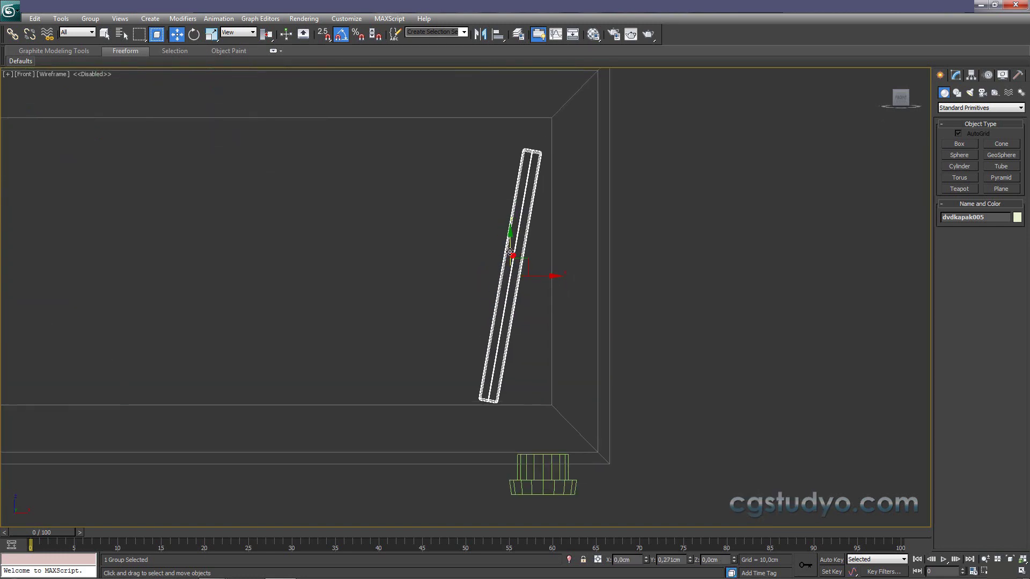
pyautogui.press('F3')
pyautogui.scroll(-2, 598, 324)
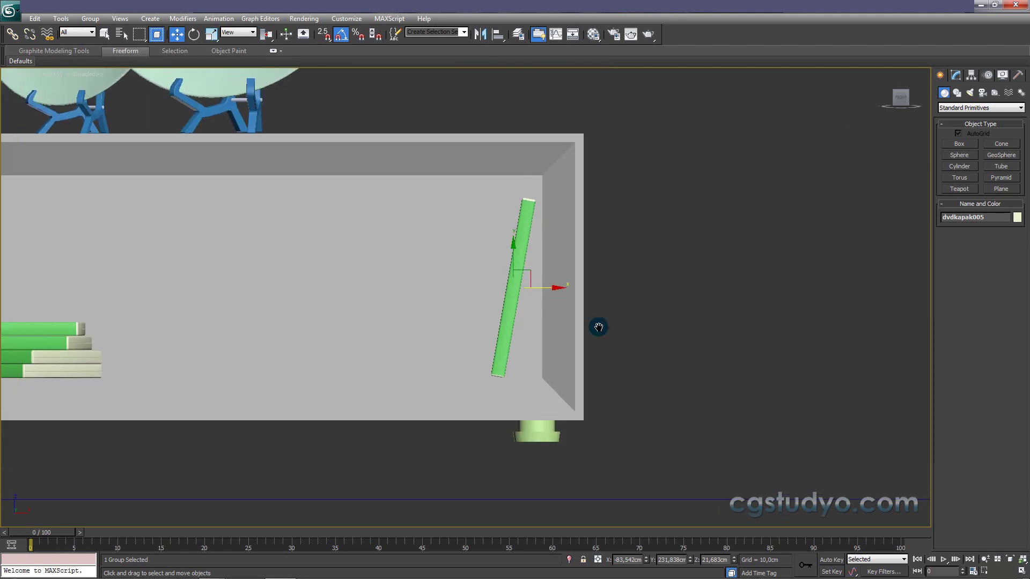
pyautogui.scroll(1, 582, 293)
# Clone the upright case twice to the left, creating dvdkapak006 and dvdkapak007.
pyautogui.keyDown('shift'); pyautogui.moveTo(575, 291); pyautogui.dragTo(556, 289); pyautogui.keyUp('shift')
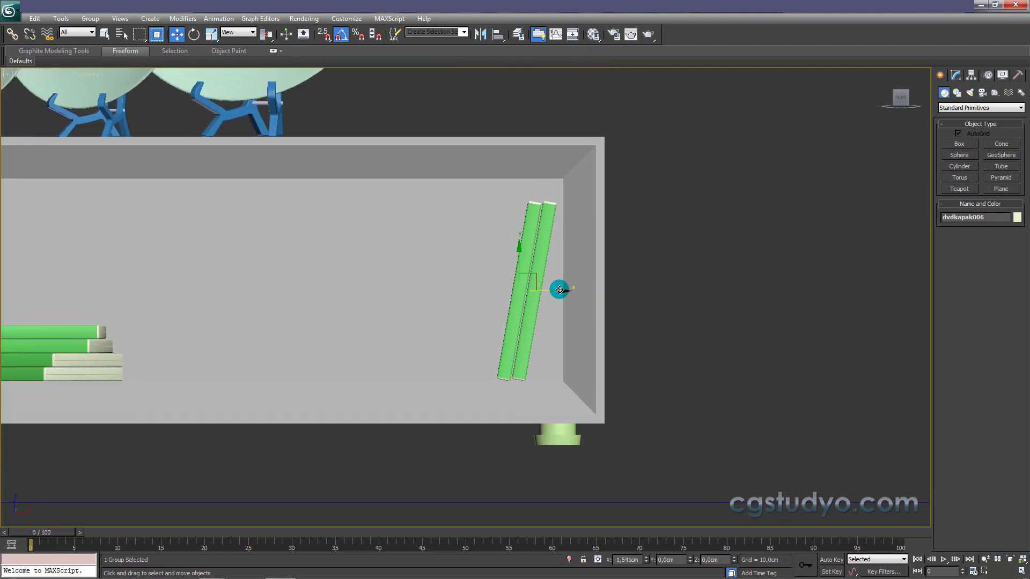
pyautogui.click(525, 343)
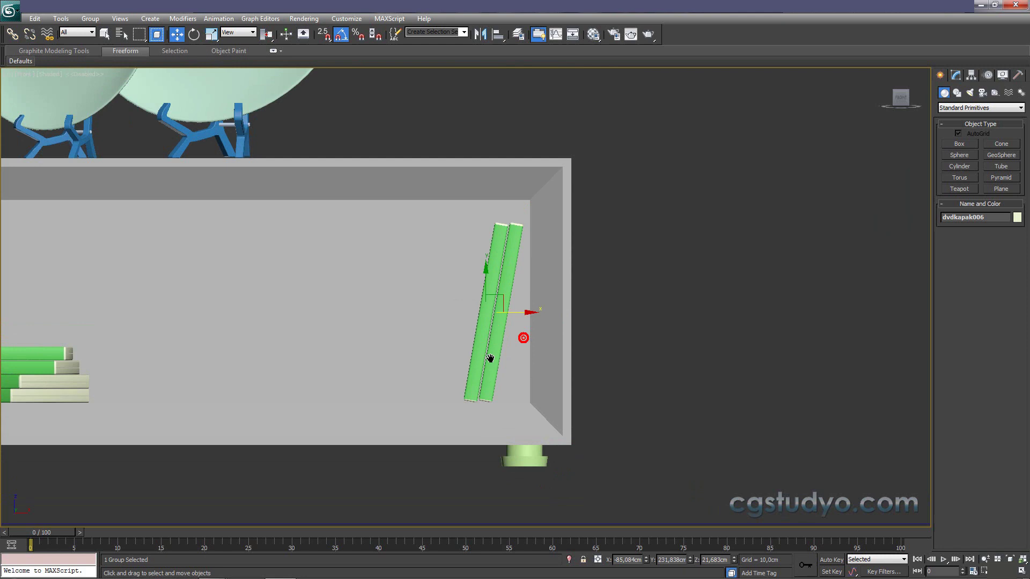
pyautogui.scroll(3, 524, 337)
pyautogui.scroll(2, 483, 322)
pyautogui.moveTo(493, 337); pyautogui.dragTo(442, 307)
pyautogui.scroll(-3, 491, 329)
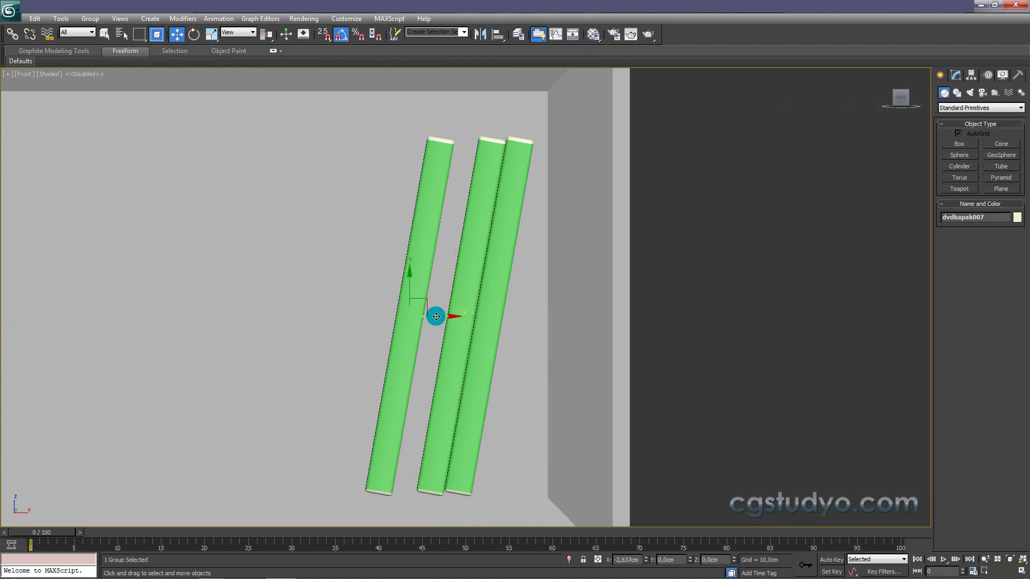
pyautogui.click(514, 339)
# Tilt the leftmost case further and move it to lean against the others.
pyautogui.moveTo(447, 278); pyautogui.dragTo(437, 248, button='middle')
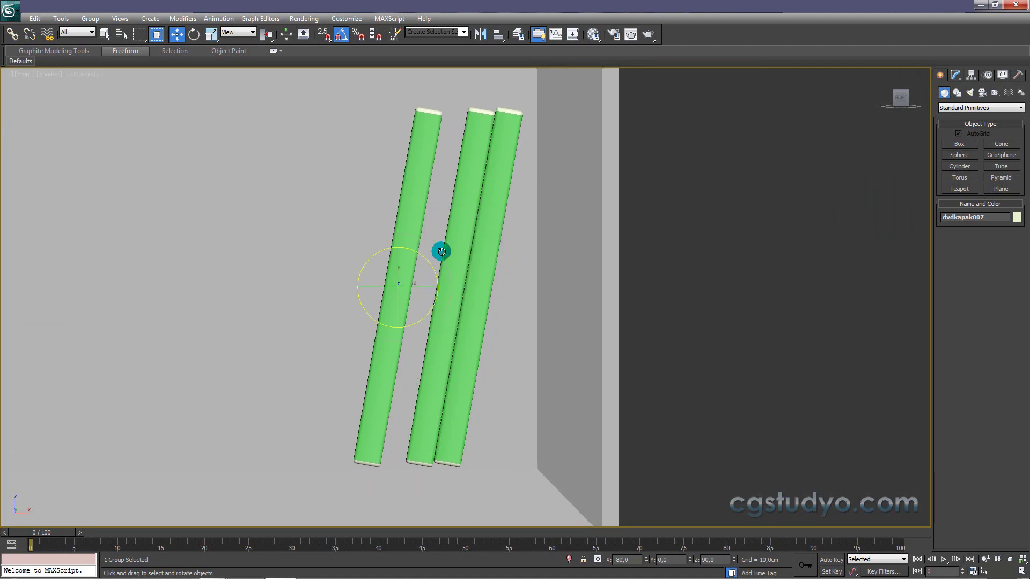
pyautogui.press('e')
pyautogui.moveTo(427, 264); pyautogui.dragTo(423, 270)
pyautogui.press('w')
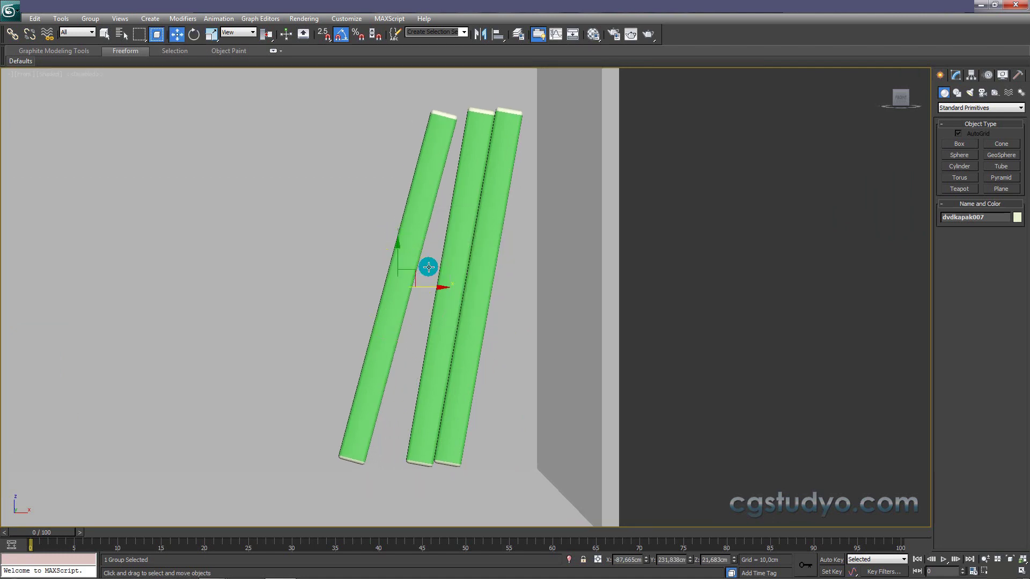
pyautogui.press('F3')
pyautogui.moveTo(430, 288)
pyautogui.mouseDown()
pyautogui.moveTo(441, 290)
pyautogui.moveTo(408, 266)
pyautogui.mouseUp()
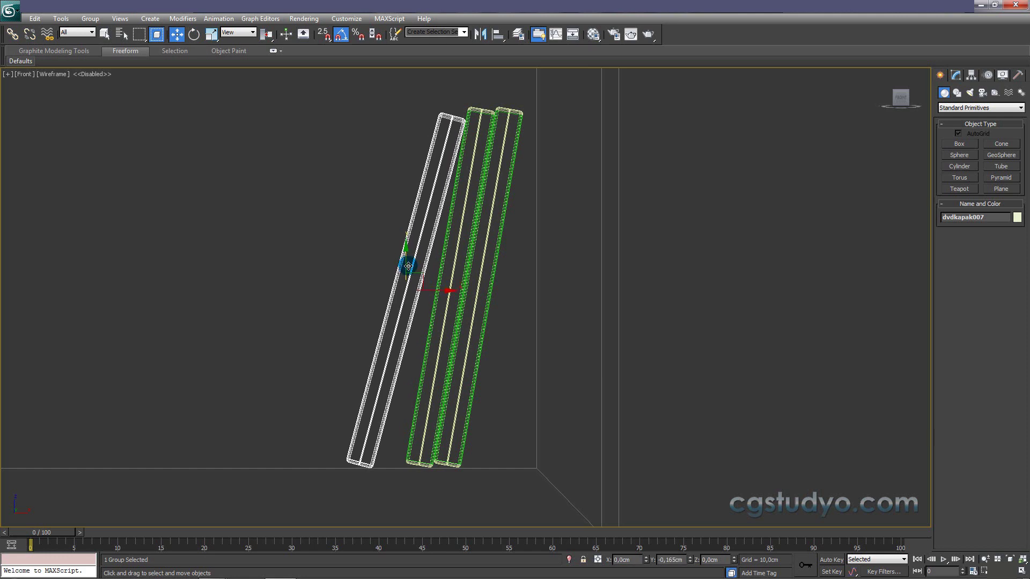
# Raise the leaning case slightly on Y to sit level, then deselect it.
pyautogui.moveTo(408, 266); pyautogui.dragTo(411, 266)
pyautogui.press('F3')
pyautogui.scroll(-3, 411, 266)
pyautogui.click(628, 236)
pyautogui.scroll(-1, 628, 236)
pyautogui.moveTo(629, 236)
pyautogui.mouseDown(button='middle')
pyautogui.moveTo(685, 266)
pyautogui.moveTo(586, 294)
pyautogui.moveTo(549, 338)
pyautogui.mouseUp(button='middle')
pyautogui.scroll(-1, 684, 266)
pyautogui.scroll(-2, 643, 257)
# In the camera view with safe frame on, truck the camera to reframe the TV unit.
pyautogui.press('p')
pyautogui.scroll(-3, 510, 296)
pyautogui.scroll(2, 515, 338)
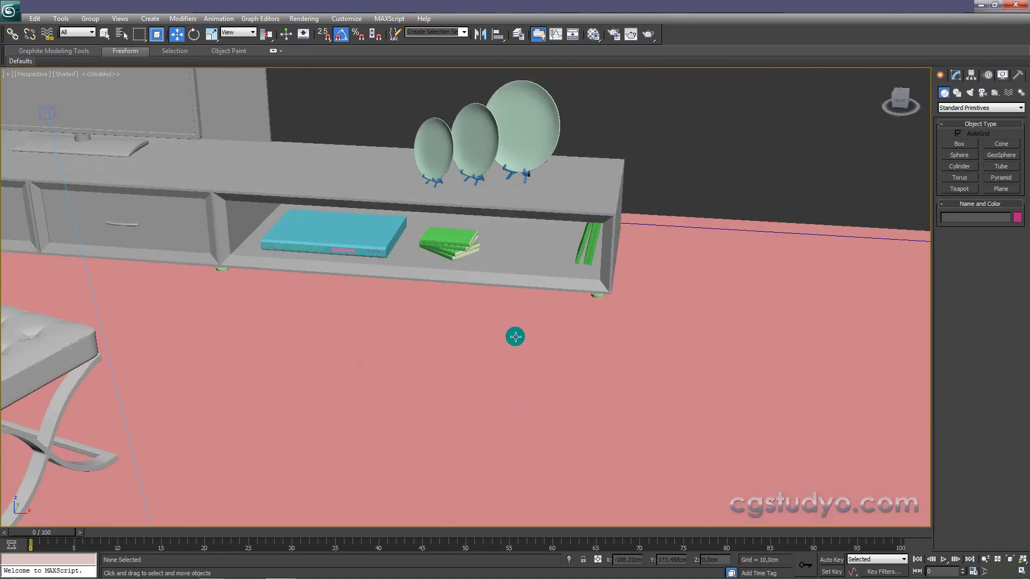
pyautogui.press('c')
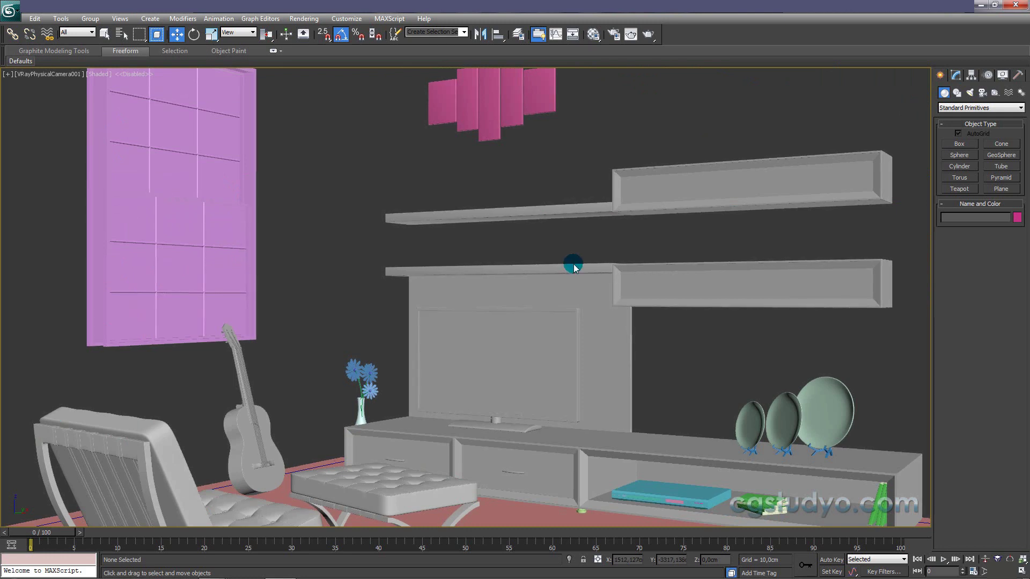
pyautogui.hotkey('shift', 'f')
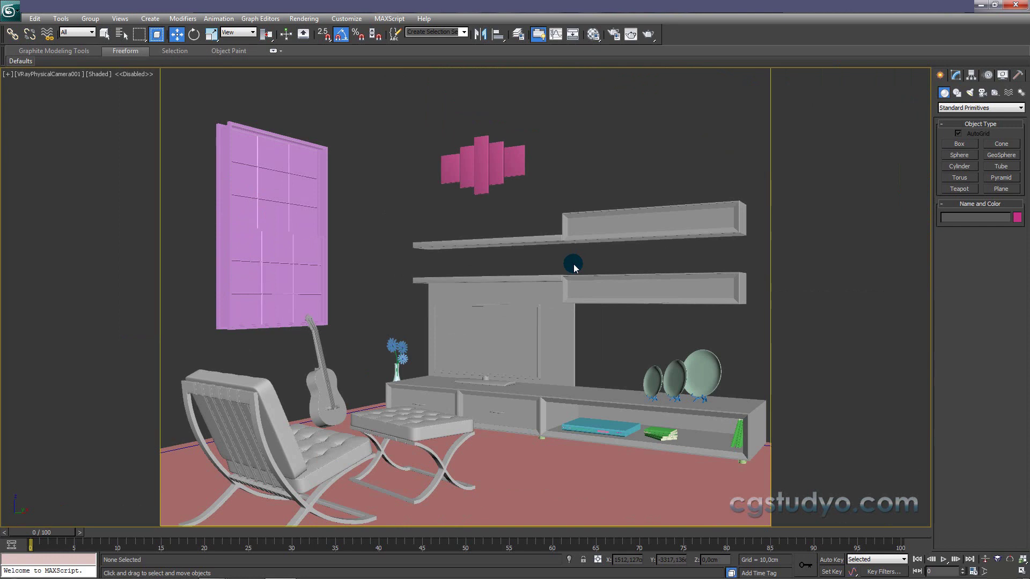
pyautogui.click(971, 514)
pyautogui.click(985, 572)
pyautogui.moveTo(574, 375); pyautogui.dragTo(566, 325)
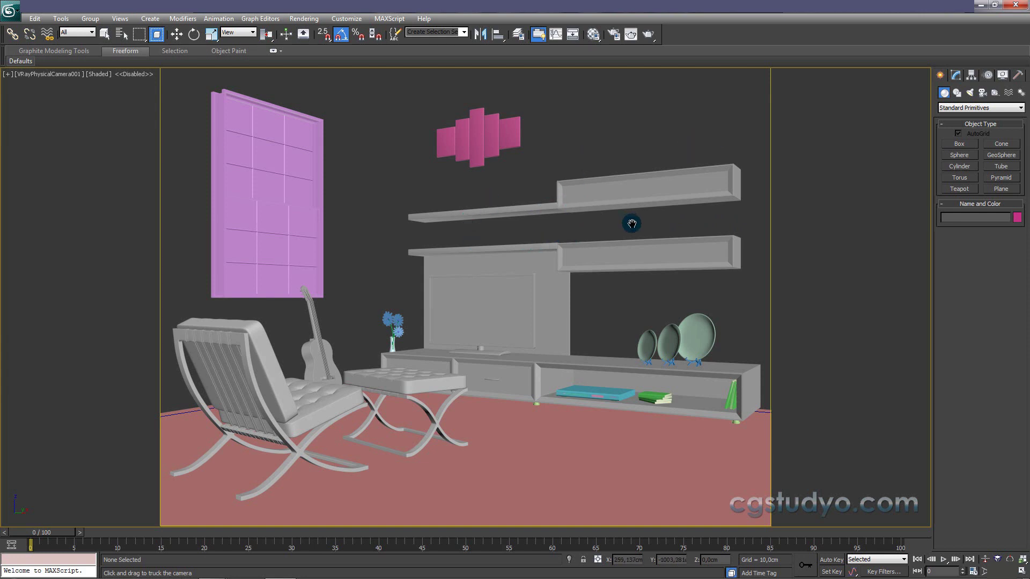
# Turn off the safe frame and return to the Perspective view.
pyautogui.press('w')
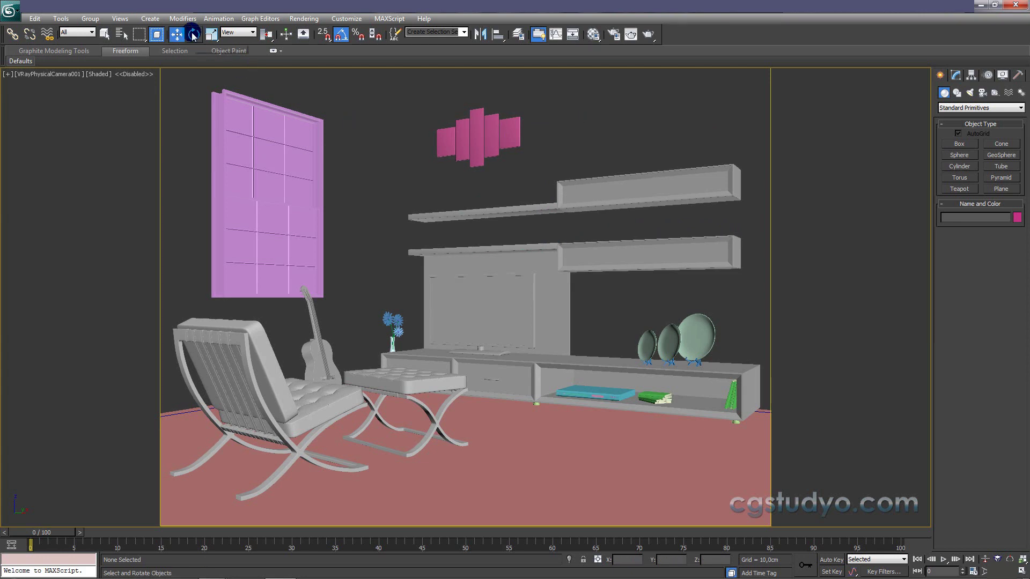
pyautogui.hotkey('shift', 'f')
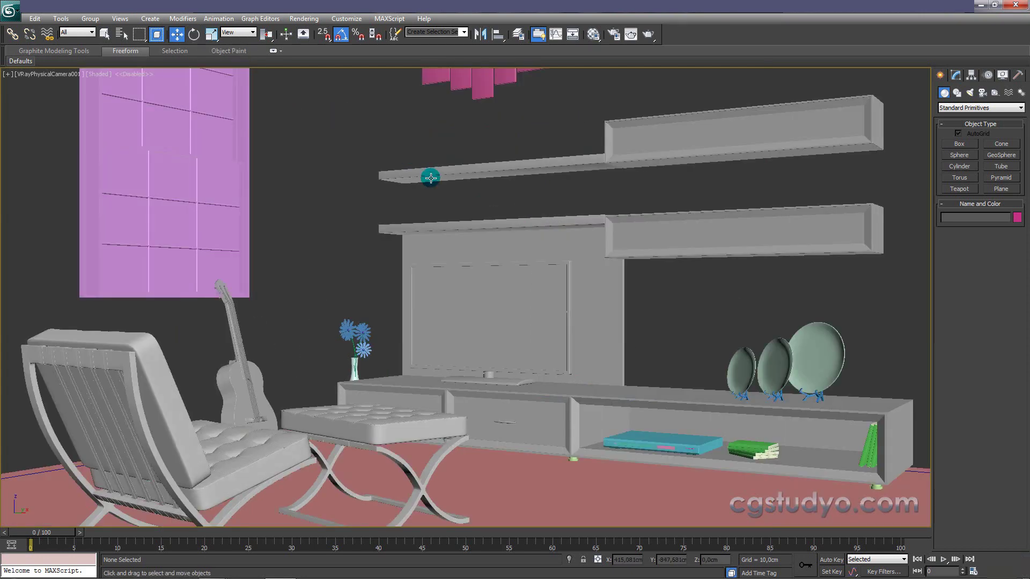
pyautogui.press('p')
pyautogui.scroll(-3, 402, 246)
pyautogui.scroll(-5, 401, 245)
pyautogui.scroll(-5, 402, 246)
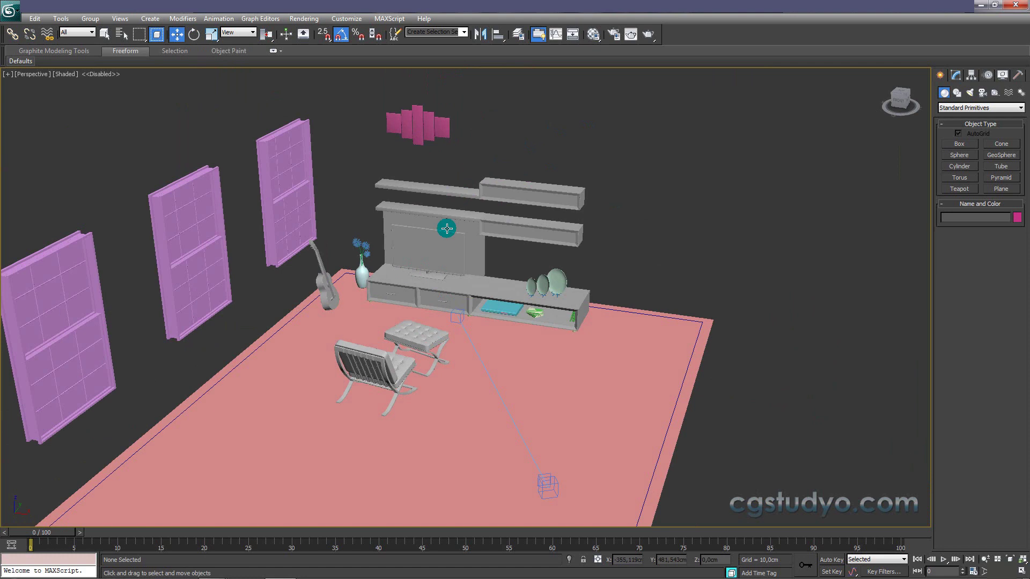
pyautogui.rightClick(570, 104)
# Unhide all walls, view the whole room from above, and open Save File As in Belgelerim.
pyautogui.click(593, 45)
pyautogui.moveTo(601, 135)
pyautogui.keyDown('alt'); pyautogui.mouseDown(button='middle')
pyautogui.moveTo(600, 271)
pyautogui.moveTo(683, 311)
pyautogui.moveTo(620, 319)
pyautogui.mouseUp(button='middle'); pyautogui.keyUp('alt')
pyautogui.scroll(-2, 611, 284)
pyautogui.keyDown('alt'); pyautogui.moveTo(239, 120); pyautogui.dragTo(665, 322, button='middle'); pyautogui.keyUp('alt')
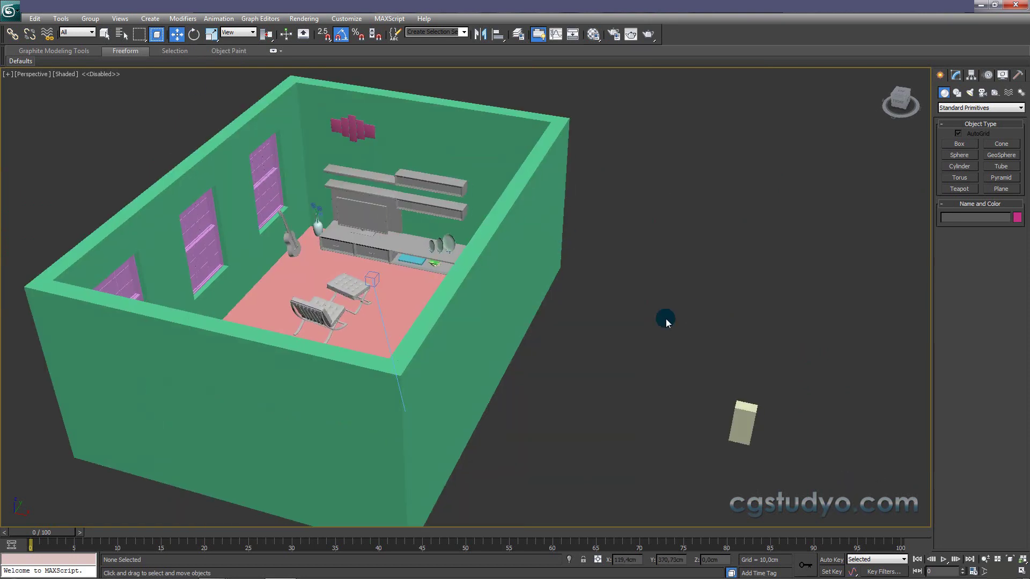
pyautogui.keyDown('ctrl'); pyautogui.keyDown('alt'); pyautogui.moveTo(637, 420); pyautogui.dragTo(591, 402, button='middle'); pyautogui.keyUp('alt'); pyautogui.keyUp('ctrl')
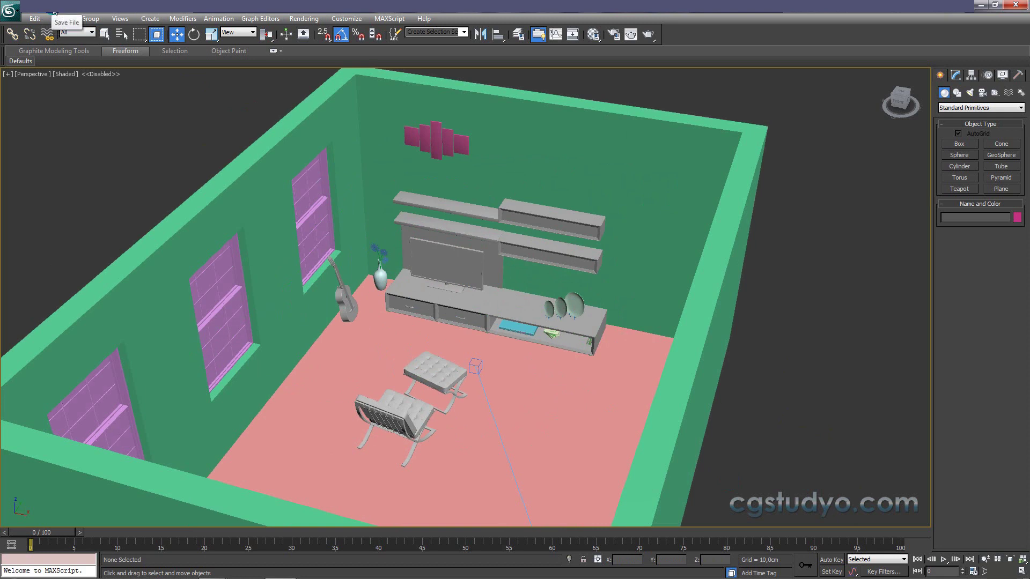
pyautogui.hotkey('ctrl', 's')
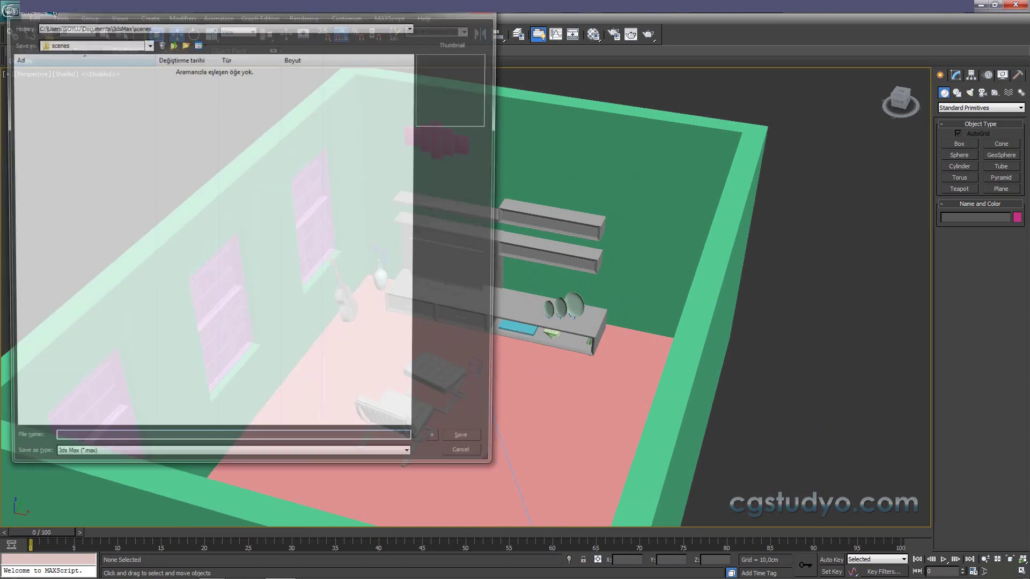
pyautogui.click(172, 42)
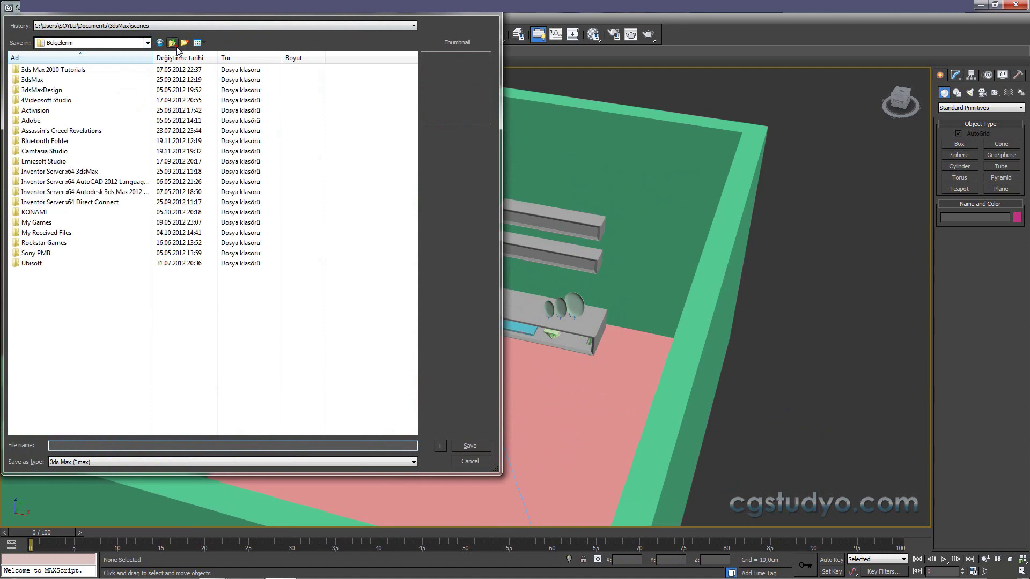